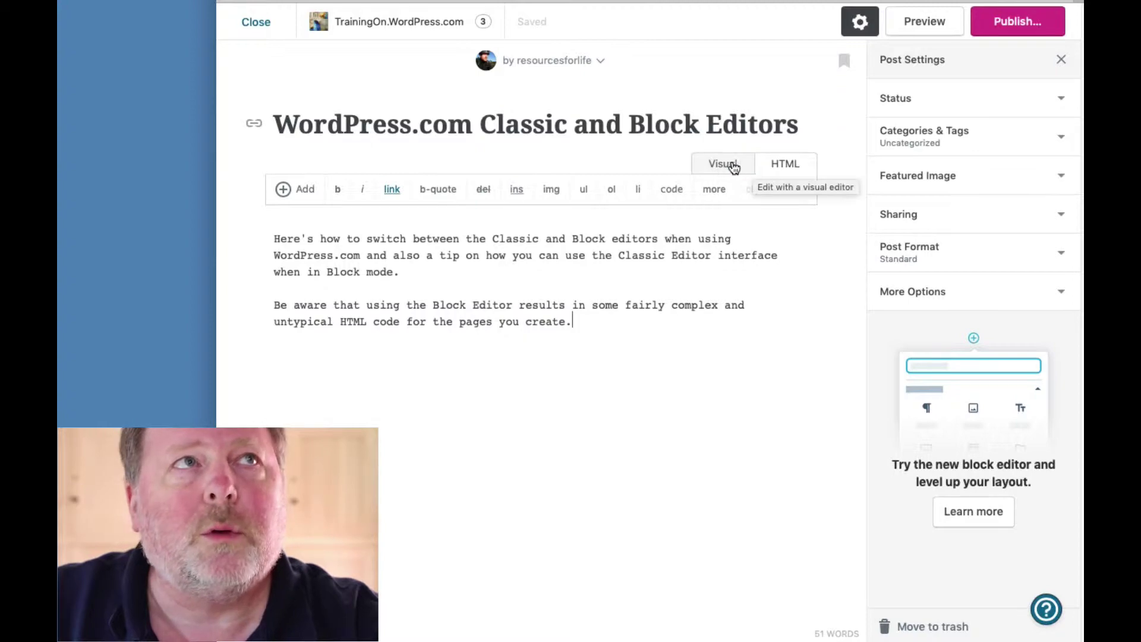
- Toggle the post between the Visual and HTML editing views, finishing in the Visual view
{"action": "left_click", "coordinate": [727, 167]}
{"action": "left_click", "coordinate": [792, 168]}
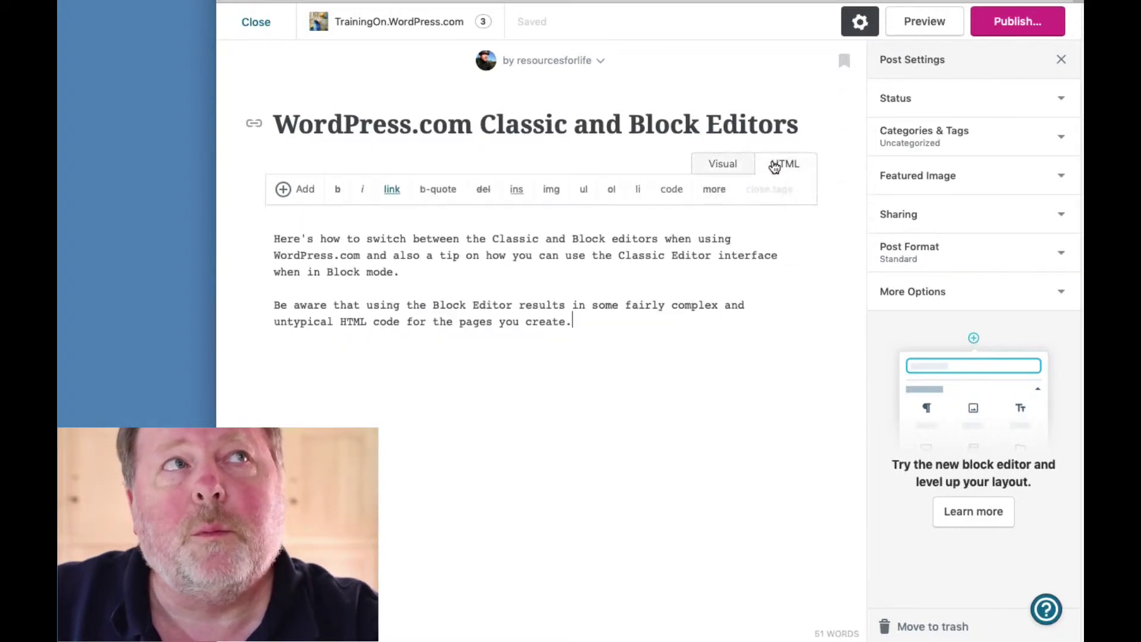
{"action": "left_click", "coordinate": [724, 167]}
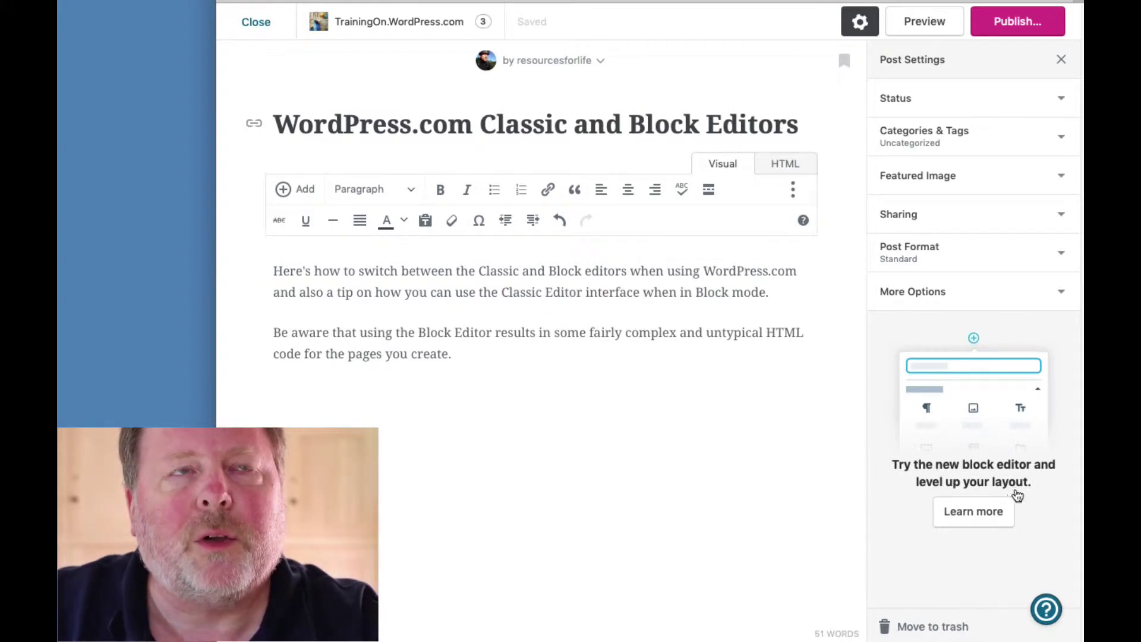
- Switch the post to the new block editor and go through its welcome tips until they are dismissed
{"action": "left_click", "coordinate": [956, 410]}
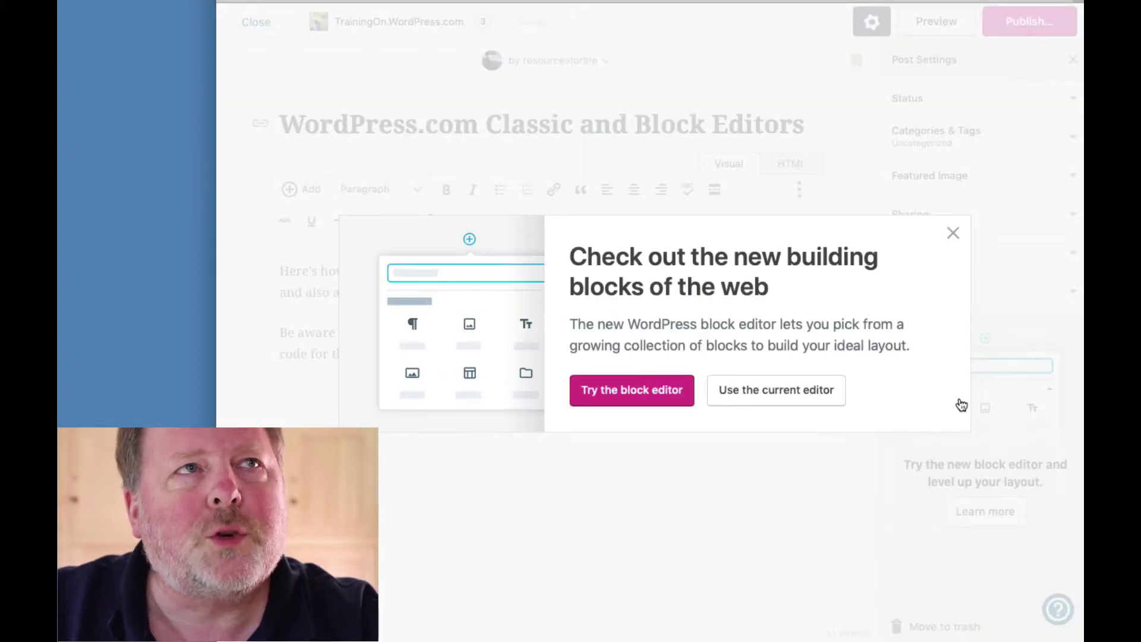
{"action": "left_click", "coordinate": [629, 392]}
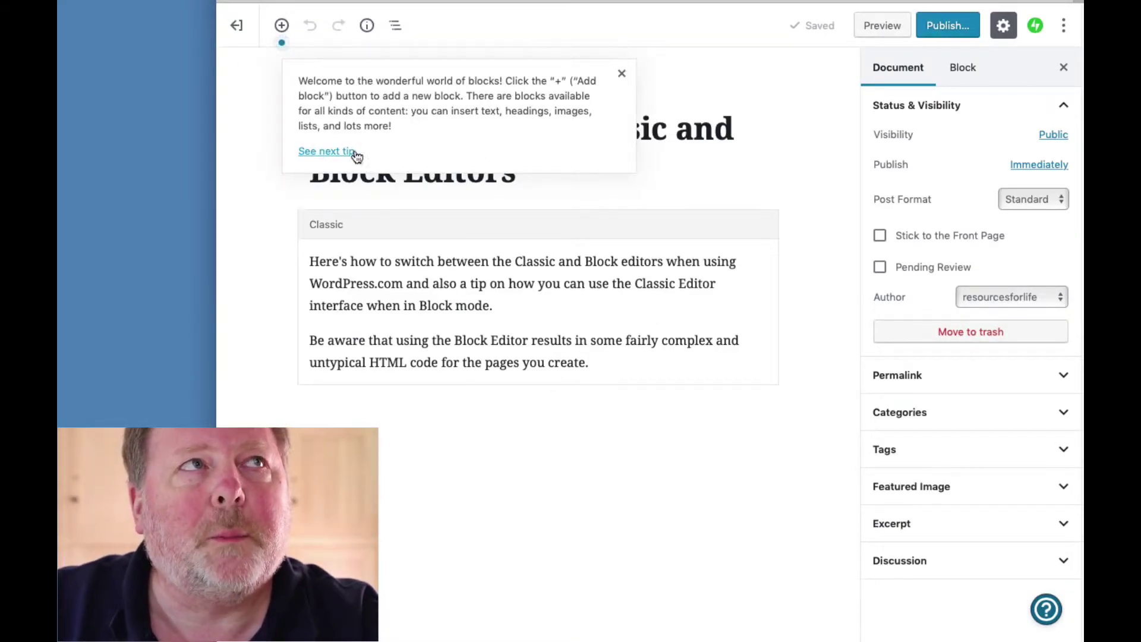
{"action": "left_click", "coordinate": [308, 153]}
{"action": "left_click", "coordinate": [680, 123]}
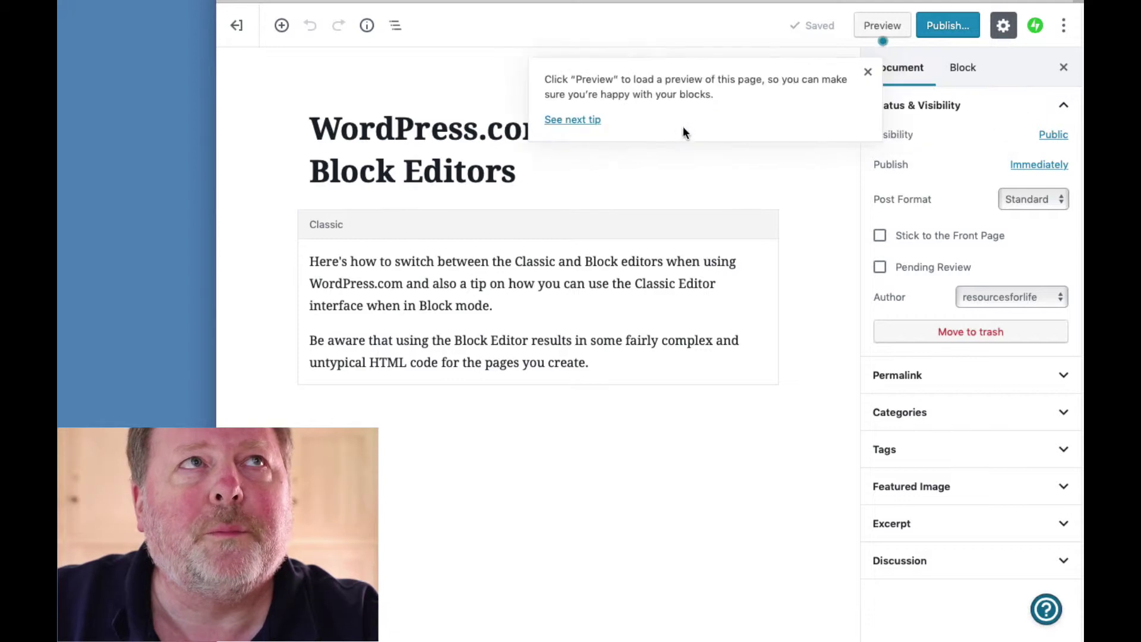
{"action": "left_click", "coordinate": [586, 120]}
{"action": "left_click", "coordinate": [634, 120]}
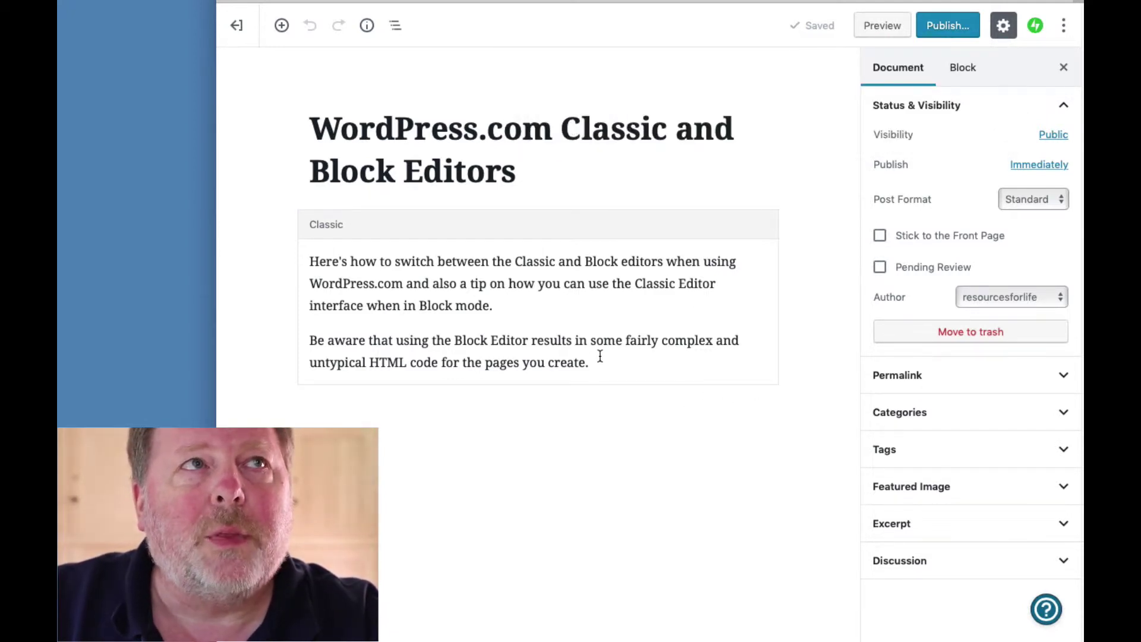
- Cut both paragraphs of text out of the Classic block and remove the emptied block
{"action": "left_click", "coordinate": [666, 419]}
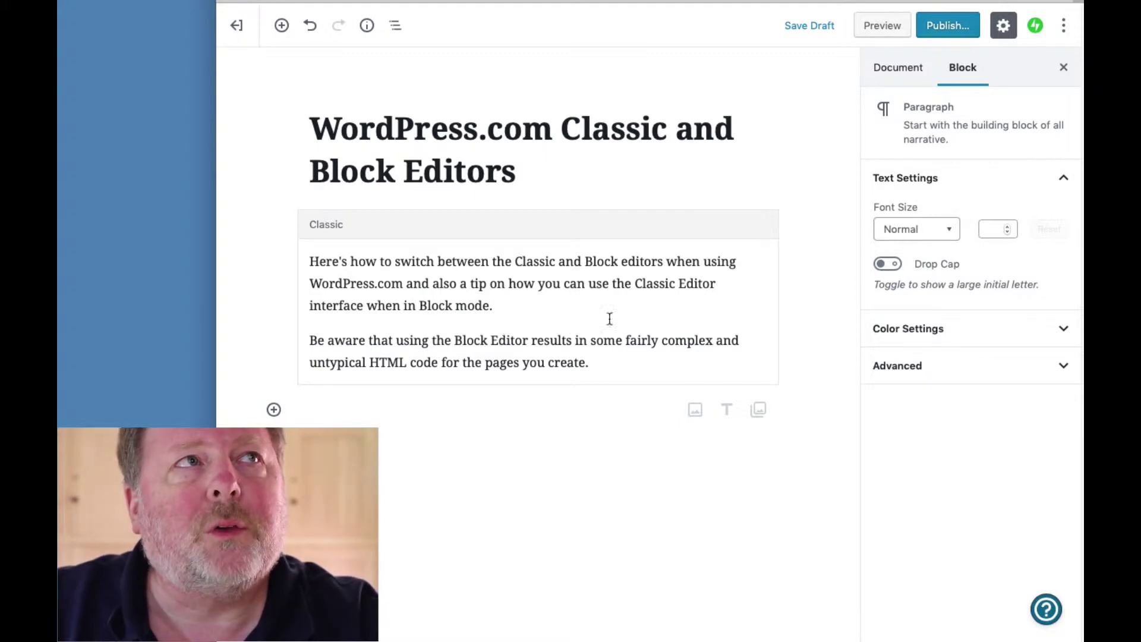
{"action": "left_click", "coordinate": [387, 230]}
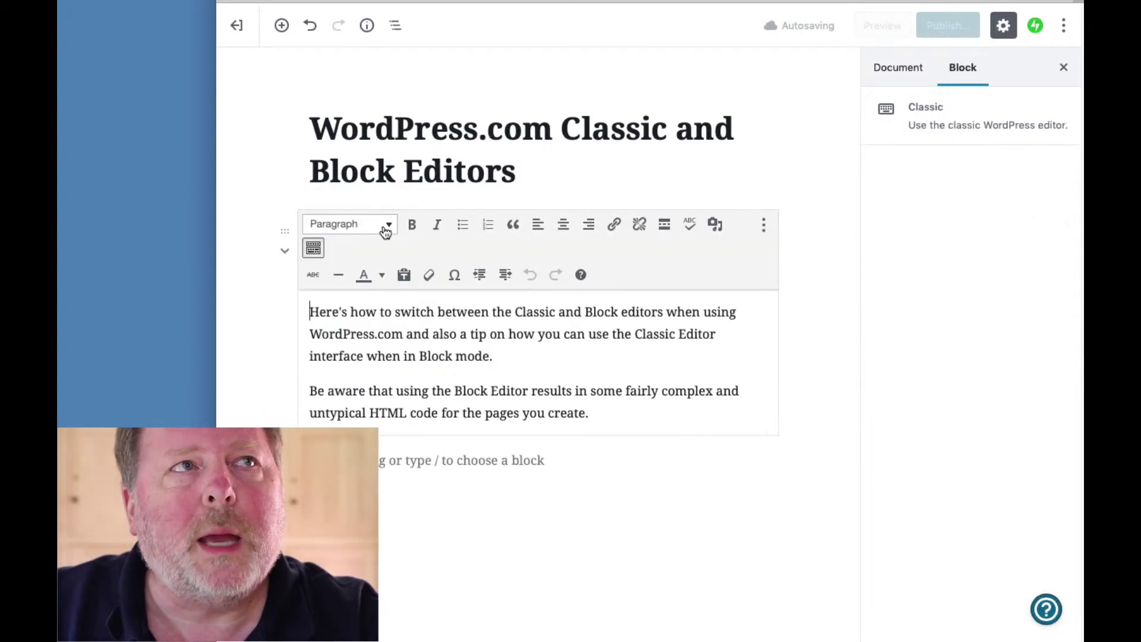
{"action": "left_click", "coordinate": [589, 413]}
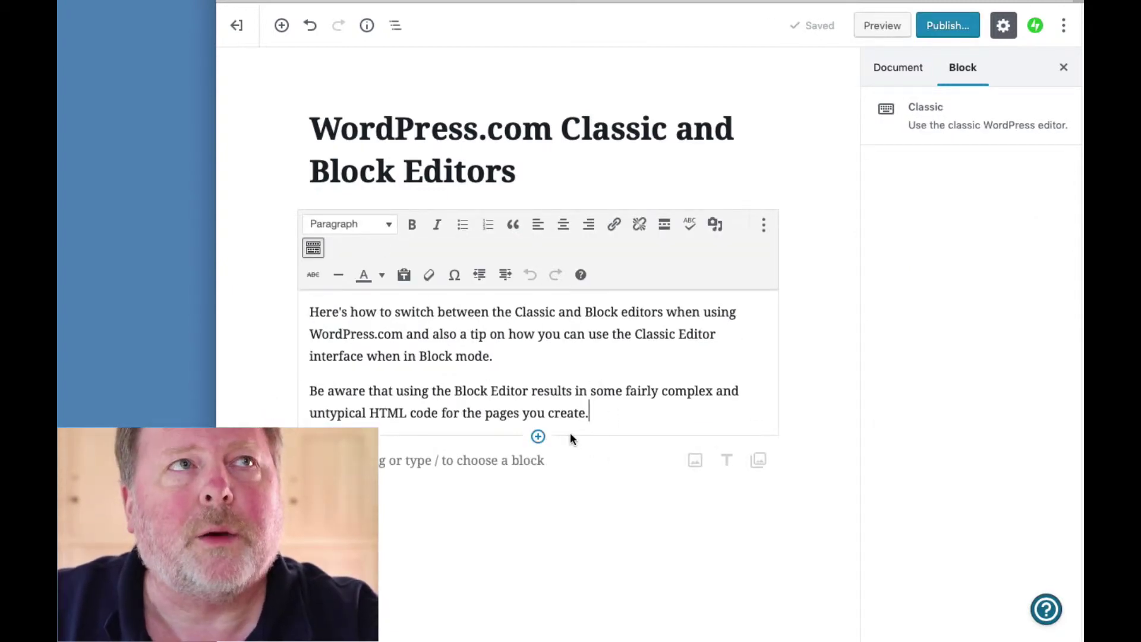
{"action": "left_click_drag", "start_coordinate": [597, 410], "coordinate": [313, 288]}
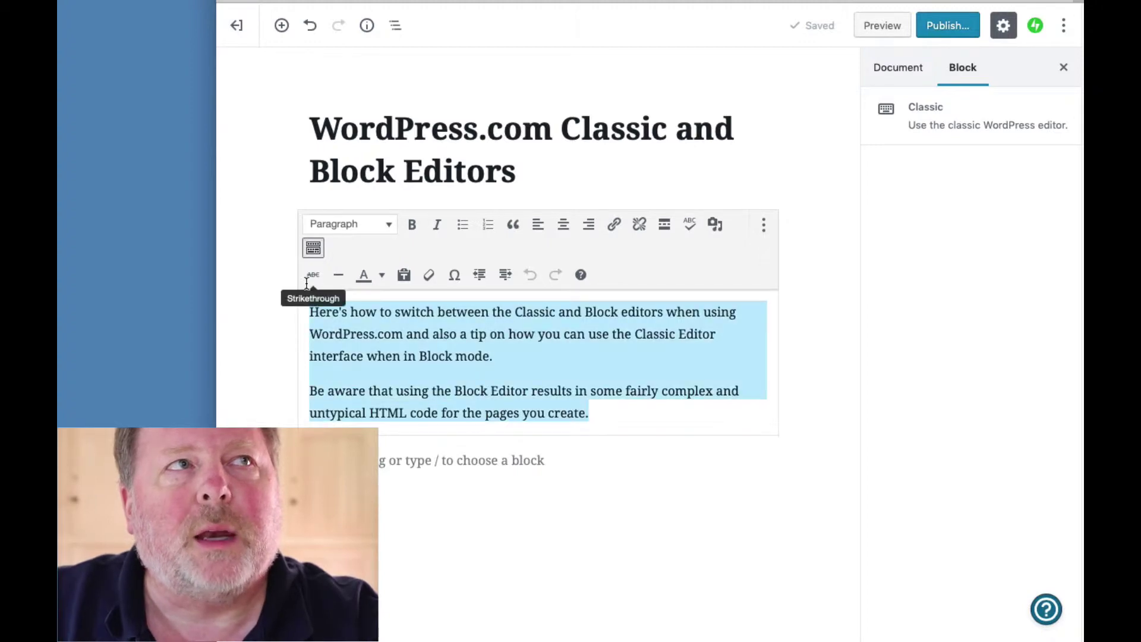
{"action": "right_click", "coordinate": [390, 342]}
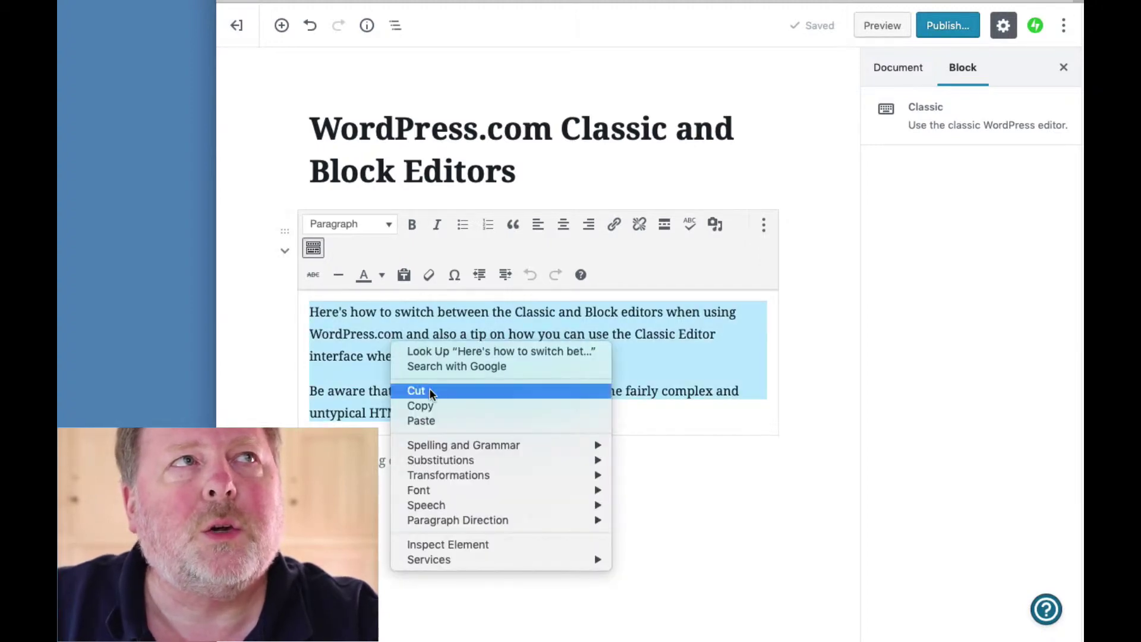
{"action": "left_click", "coordinate": [429, 387]}
{"action": "left_click", "coordinate": [764, 225]}
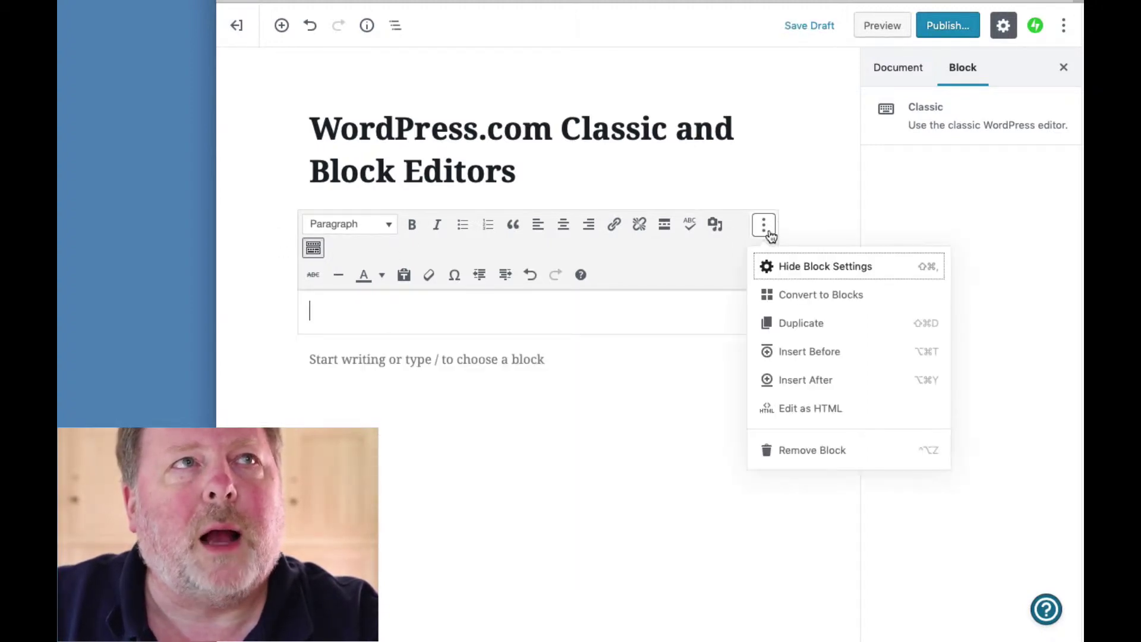
{"action": "left_click", "coordinate": [773, 448]}
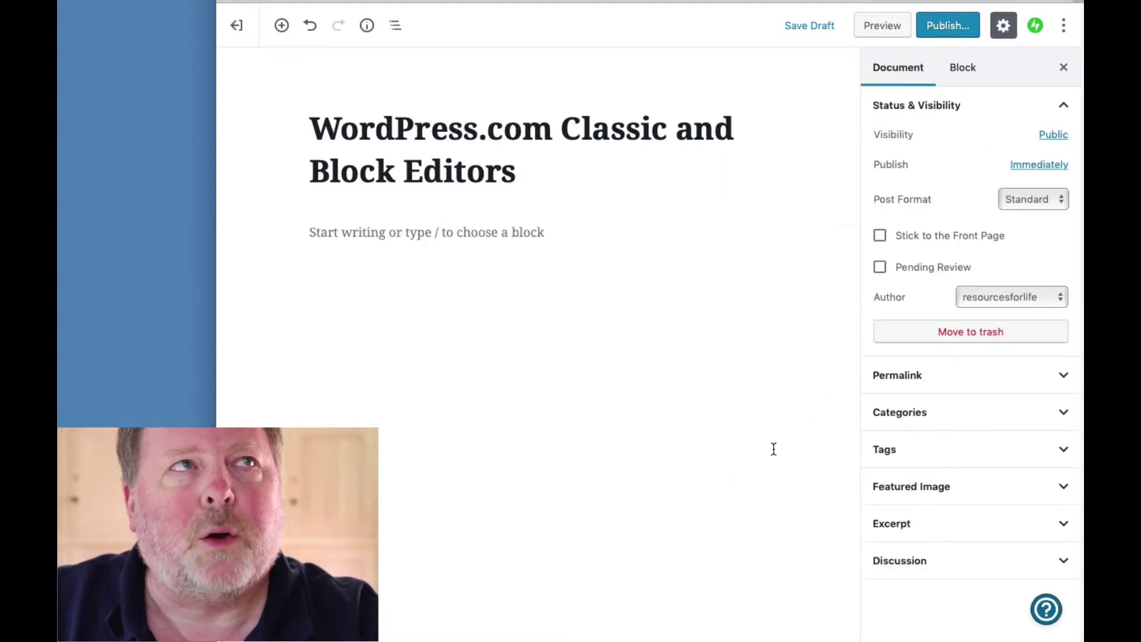
- Paste the cut text into the empty block below the post title
{"action": "left_click", "coordinate": [600, 243]}
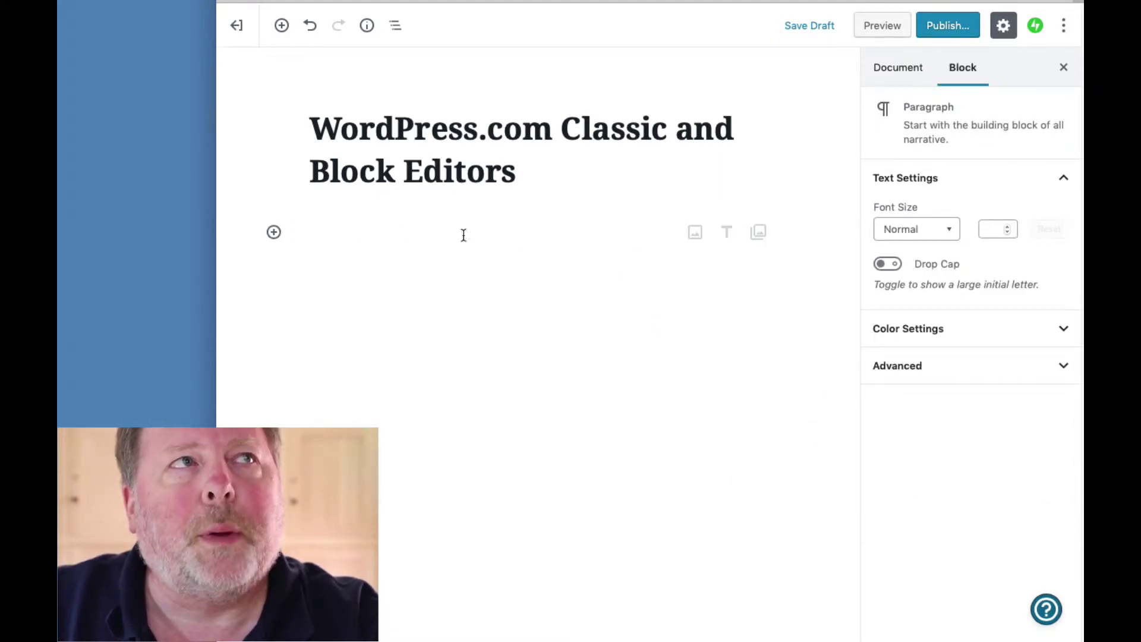
{"action": "right_click", "coordinate": [339, 235]}
{"action": "left_click", "coordinate": [366, 272]}
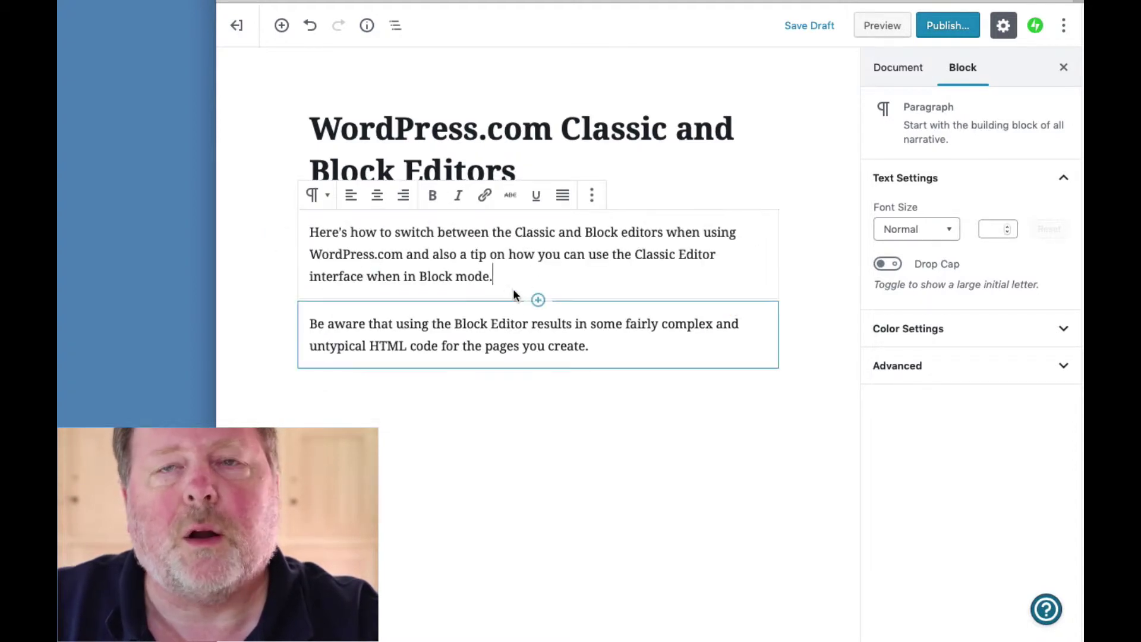
- Select the two pasted paragraphs in turn to examine how each behaves as a separate block
{"action": "left_click", "coordinate": [511, 325]}
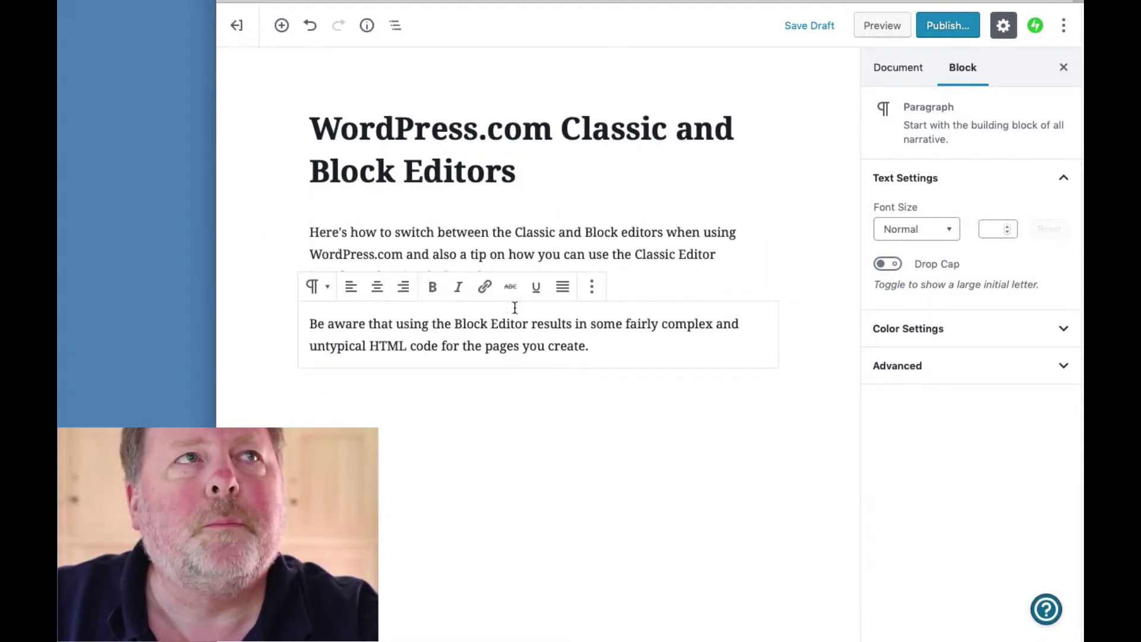
{"action": "left_click", "coordinate": [476, 253]}
{"action": "left_click", "coordinate": [509, 275]}
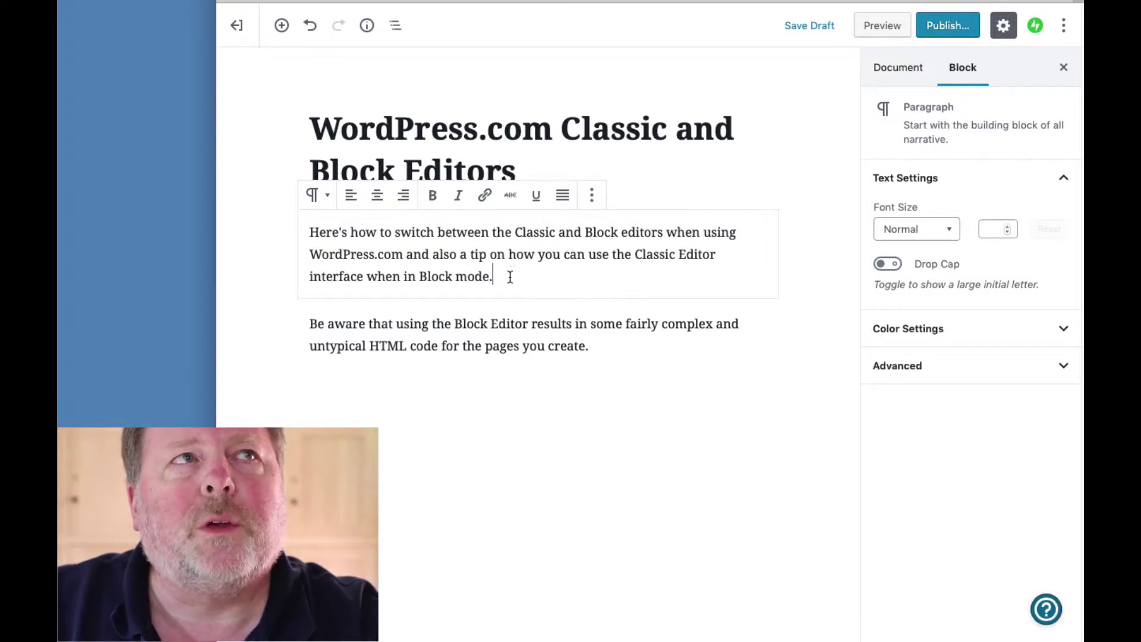
{"action": "left_click", "coordinate": [624, 349]}
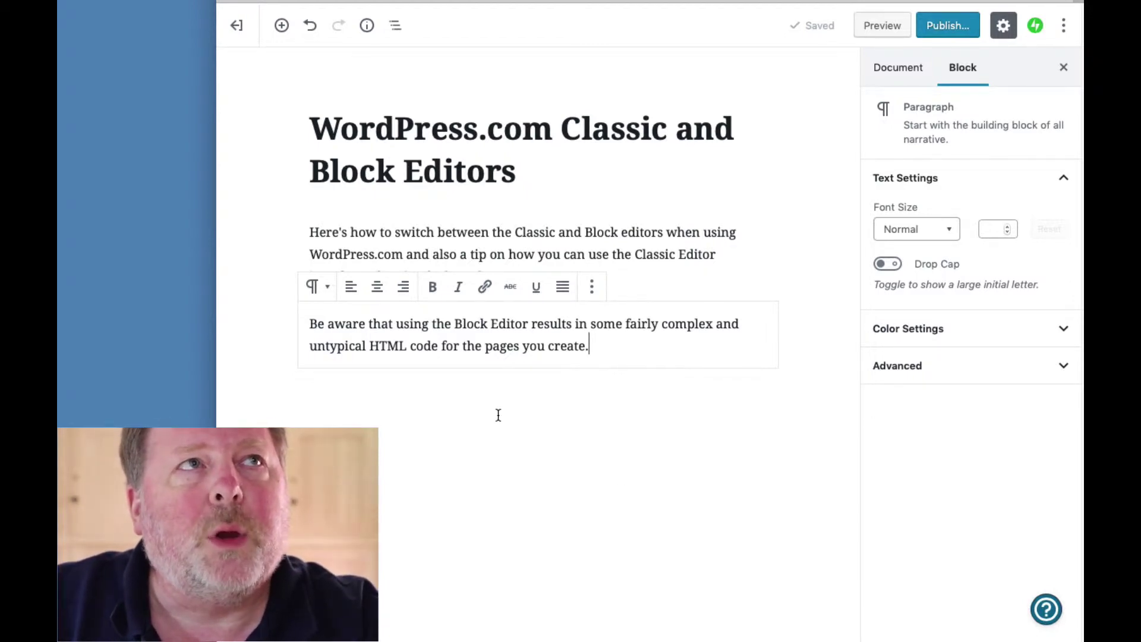
{"action": "left_click", "coordinate": [595, 227]}
- Start a new block after the second paragraph, browse the block library, search it for "classi" and insert a Classic block
{"action": "left_click", "coordinate": [536, 360]}
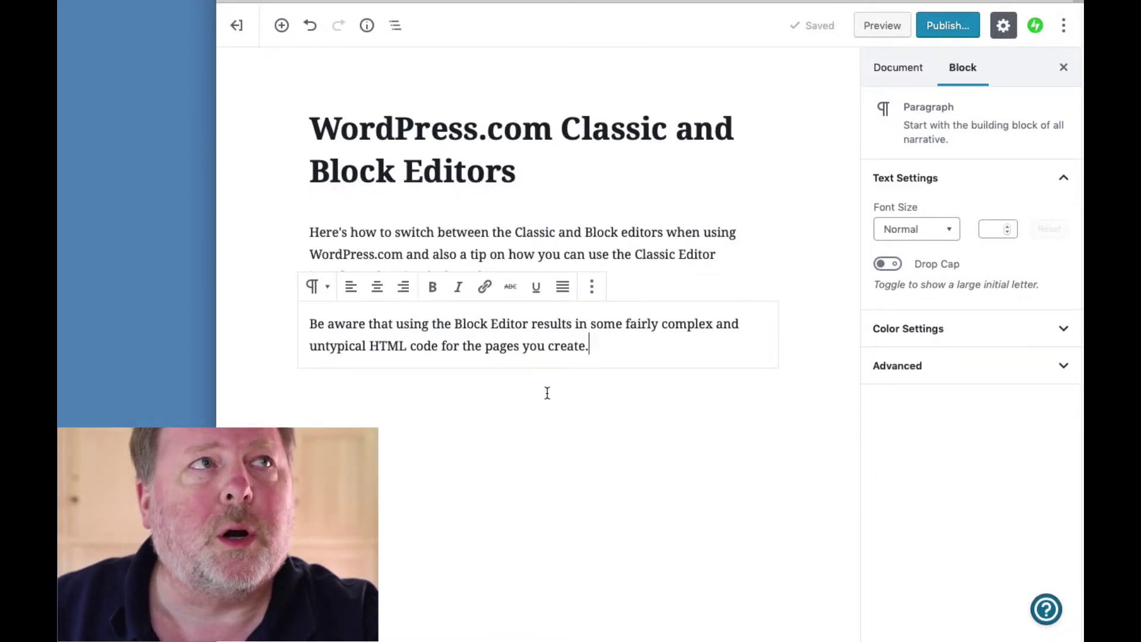
{"action": "key", "text": "Return"}
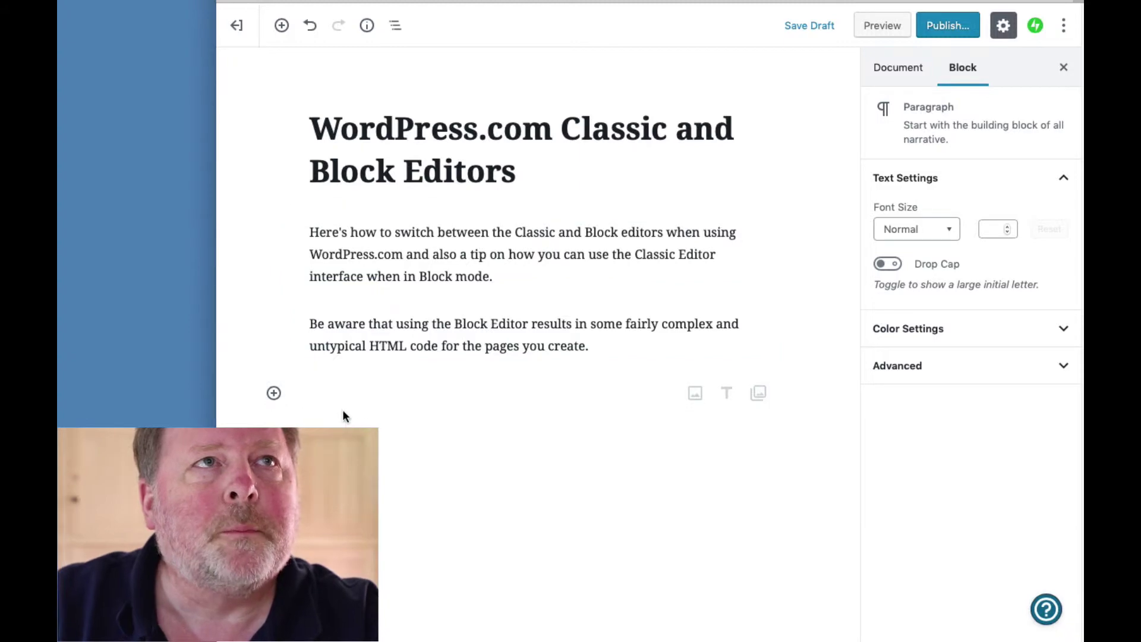
{"action": "left_click", "coordinate": [282, 25]}
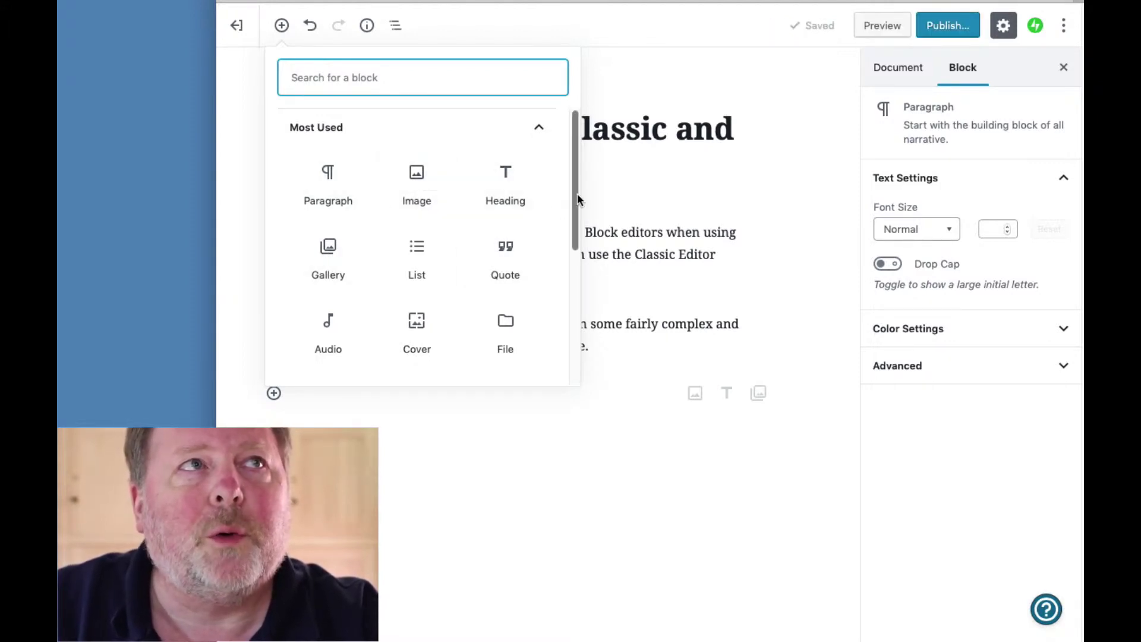
{"action": "left_click_drag", "start_coordinate": [575, 186], "coordinate": [561, 331]}
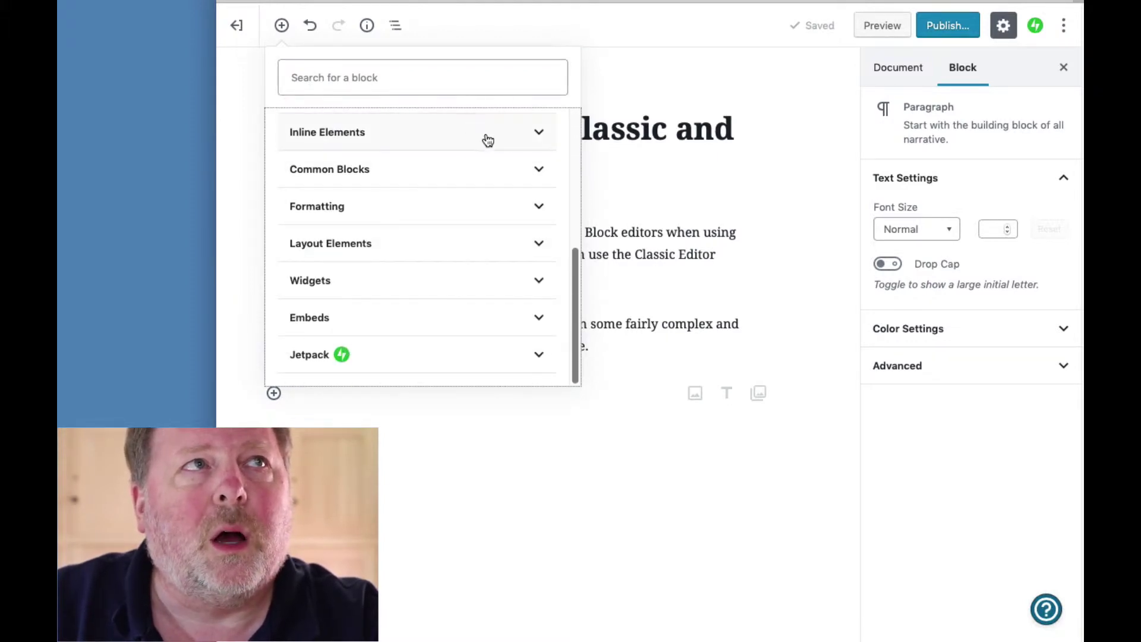
{"action": "left_click", "coordinate": [512, 169]}
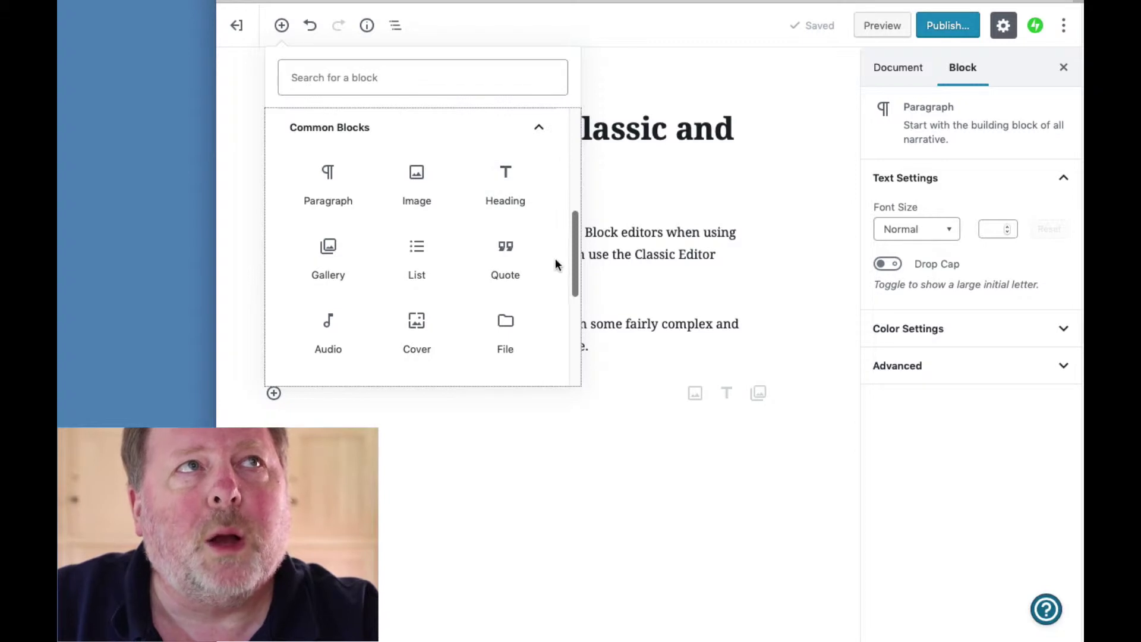
{"action": "left_click_drag", "start_coordinate": [576, 256], "coordinate": [573, 130]}
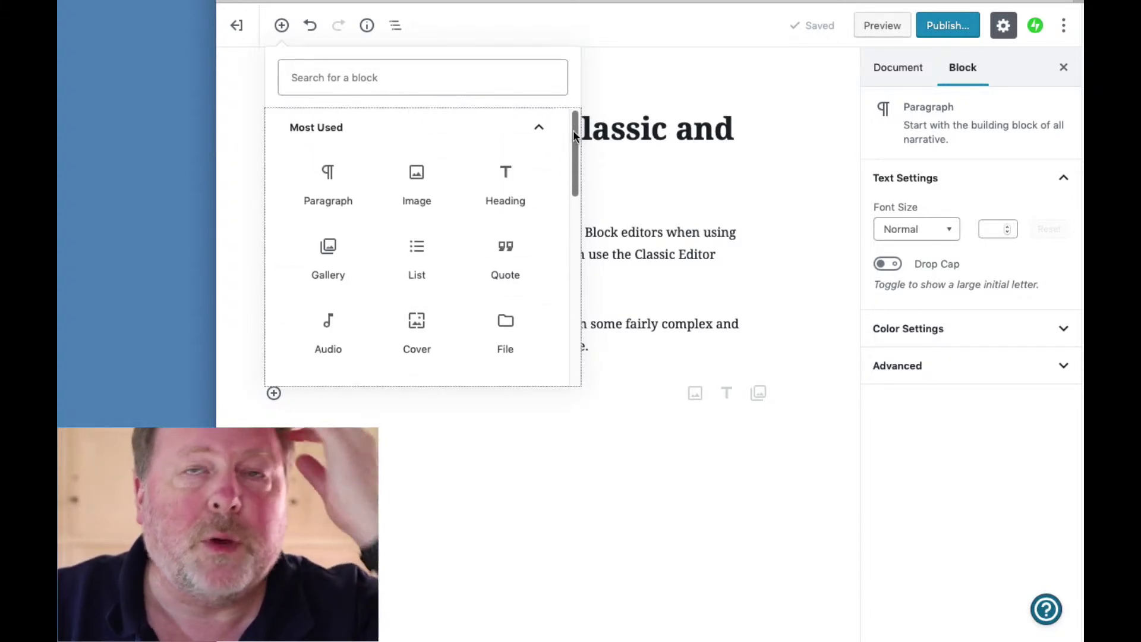
{"action": "left_click", "coordinate": [462, 84]}
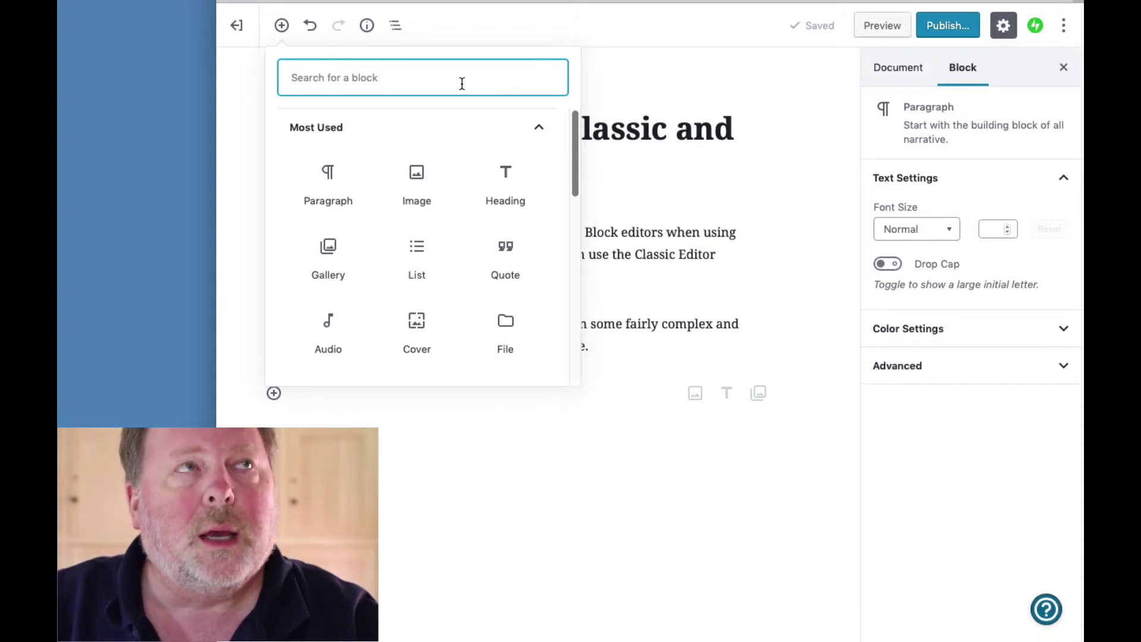
{"action": "type", "text": "classi"}
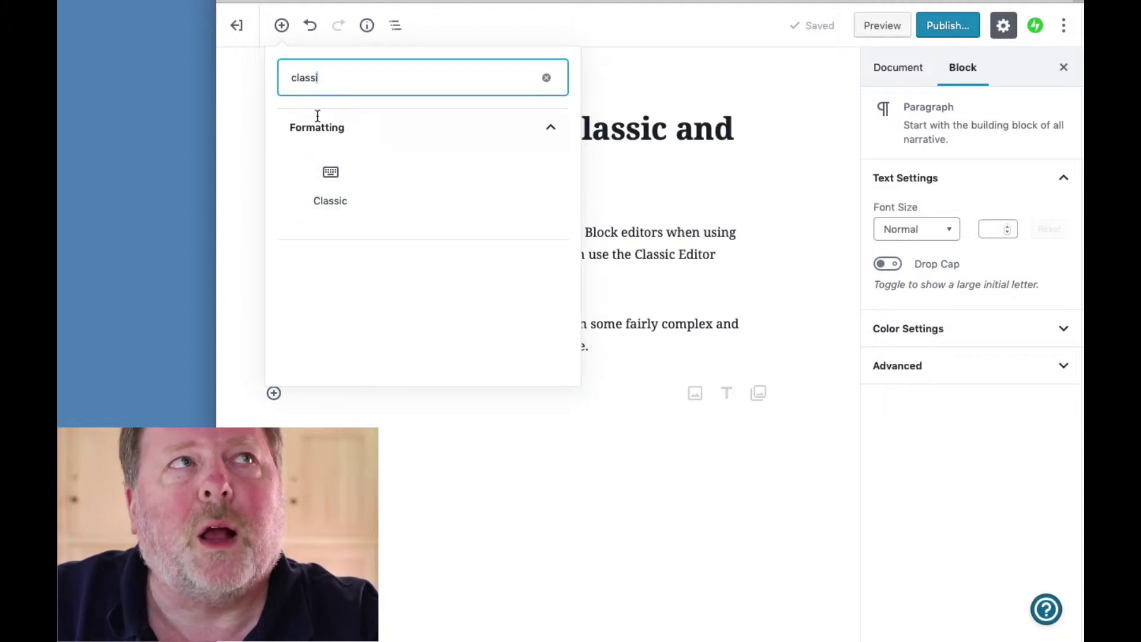
{"action": "left_click", "coordinate": [331, 178]}
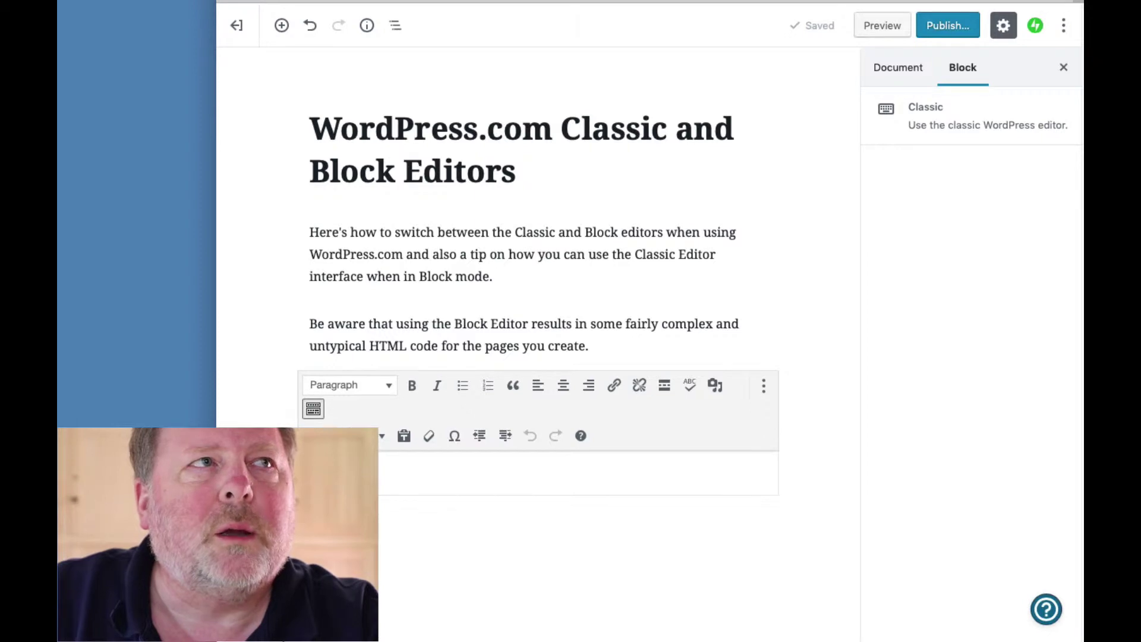
- Examine the Classic block's formatting toolbar and compare it with the controls of the first paragraph block and the post title
{"action": "mouse_move", "coordinate": [216, 641]}
{"action": "left_mouse_down"}
{"action": "mouse_move", "coordinate": [126, 638]}
{"action": "mouse_move", "coordinate": [214, 641]}
{"action": "left_mouse_up"}
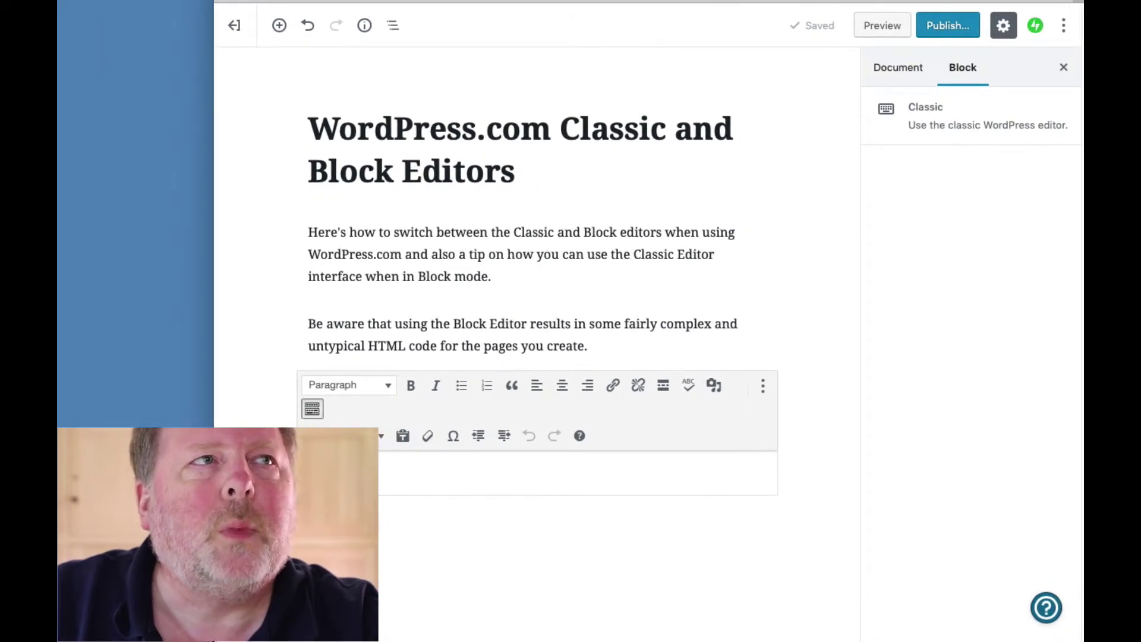
{"action": "left_click", "coordinate": [313, 411]}
{"action": "left_click", "coordinate": [313, 411]}
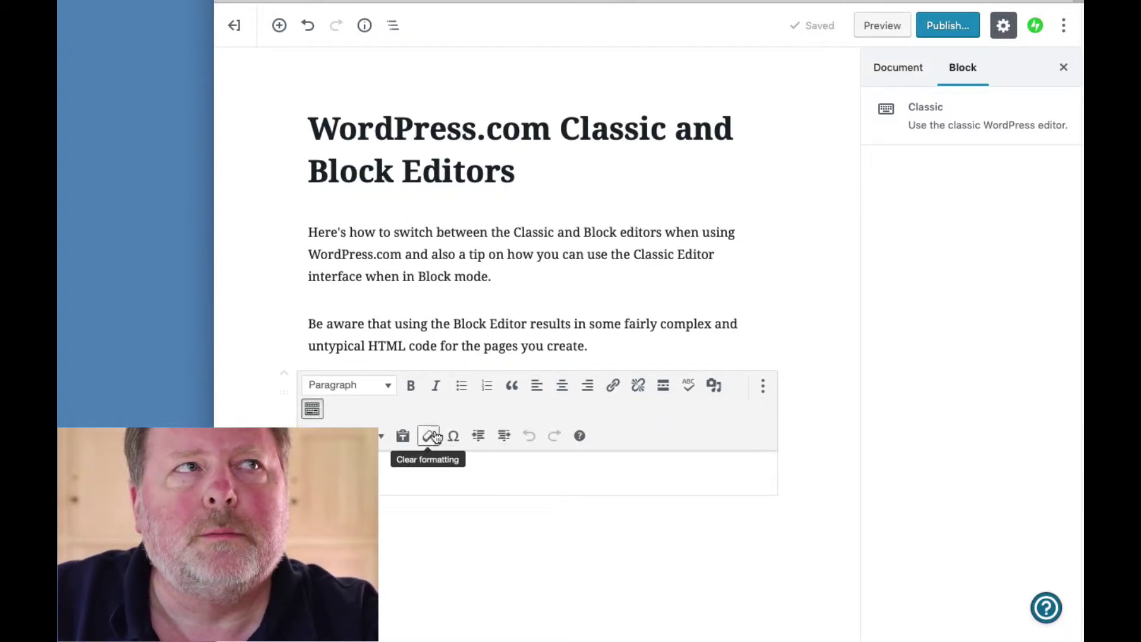
{"action": "left_click", "coordinate": [312, 410]}
{"action": "left_click", "coordinate": [312, 410]}
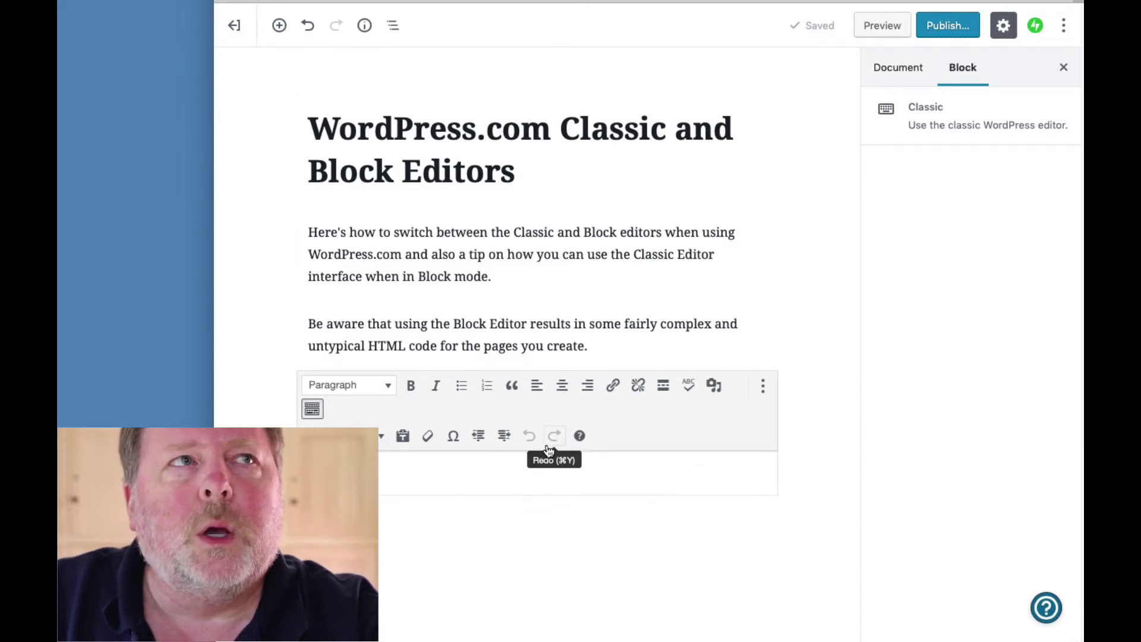
{"action": "left_click", "coordinate": [696, 563]}
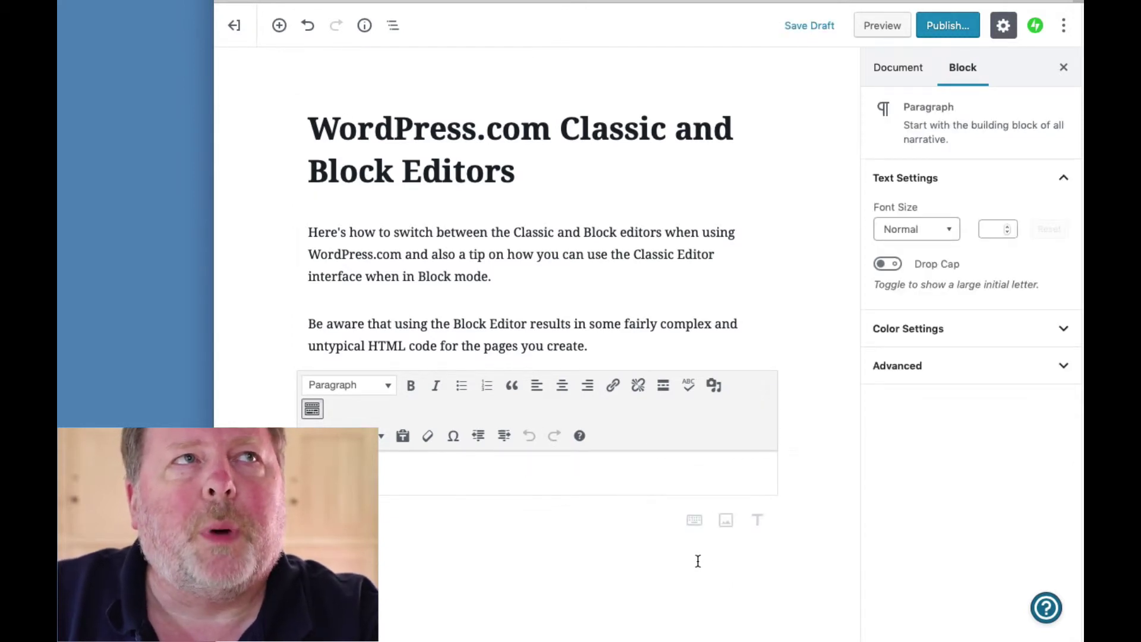
{"action": "left_click", "coordinate": [611, 287]}
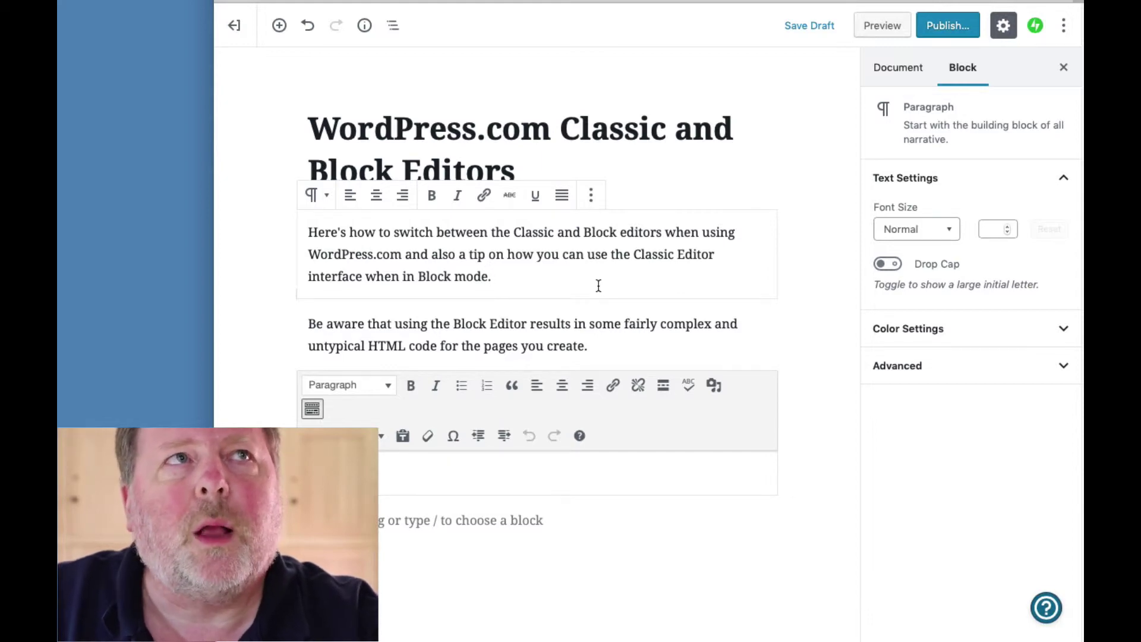
{"action": "left_click", "coordinate": [682, 174]}
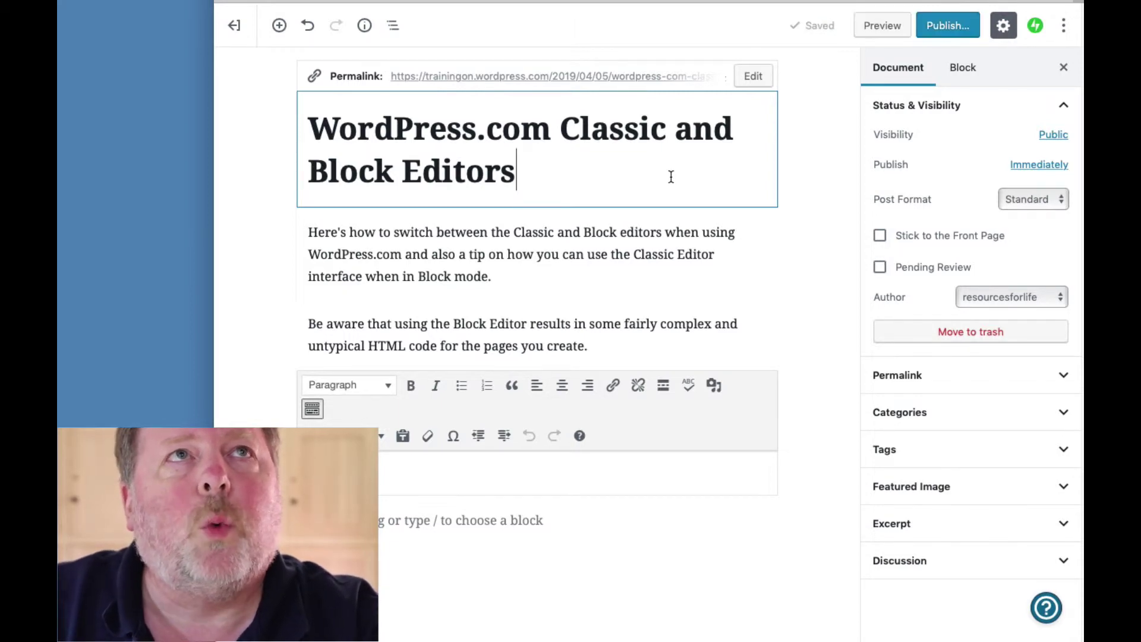
- Switch the post from the block editor to the Classic Editor and choose to keep using the classic editor despite its blocks
{"action": "left_click", "coordinate": [1063, 27]}
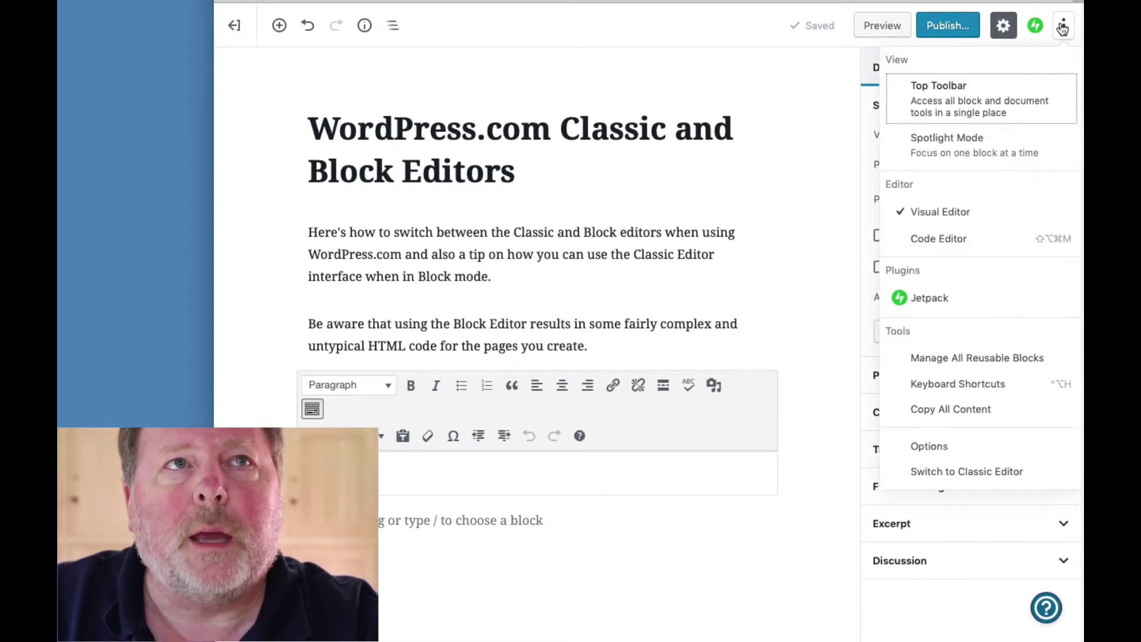
{"action": "left_click", "coordinate": [978, 472]}
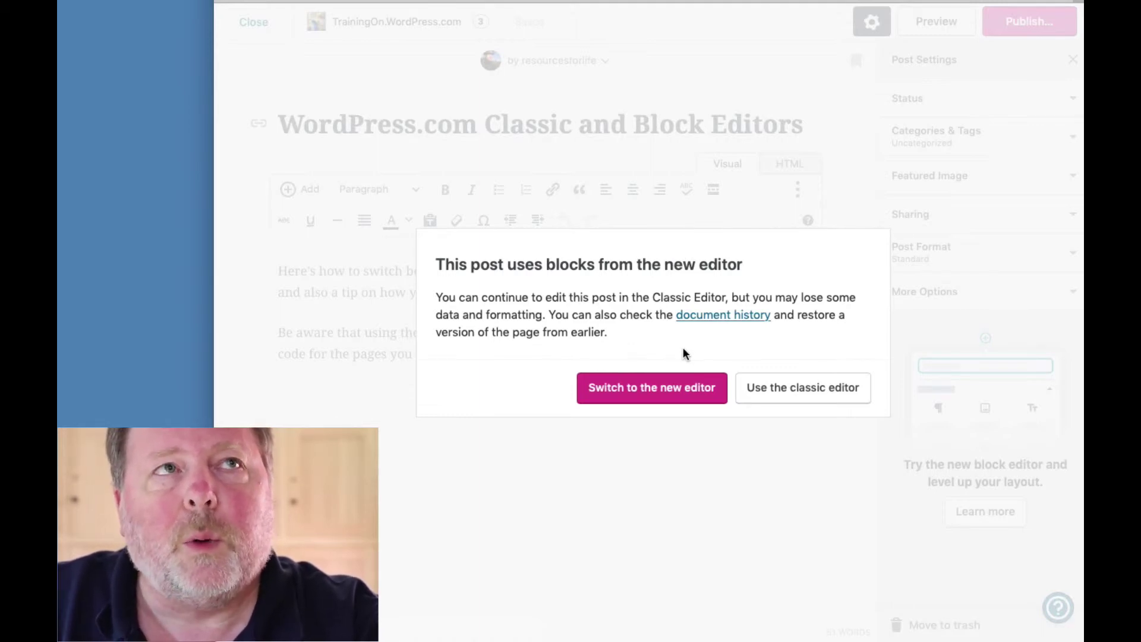
{"action": "left_click", "coordinate": [795, 392]}
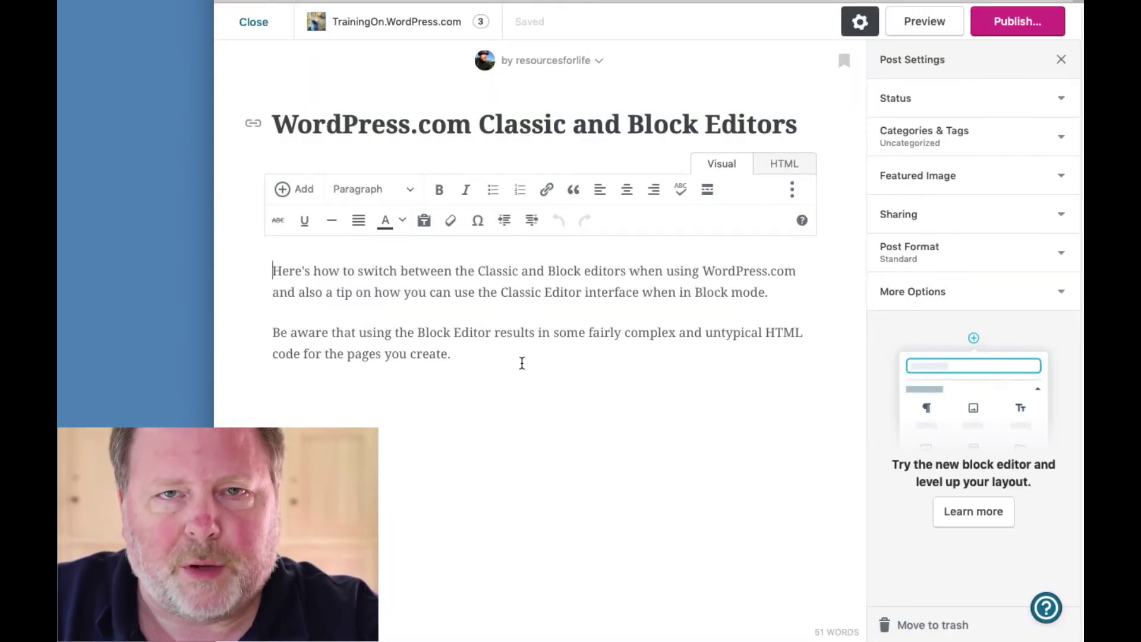
- Select both body paragraphs and review the Status and Featured Image post settings, collapsing each section again
{"action": "left_click", "coordinate": [502, 355]}
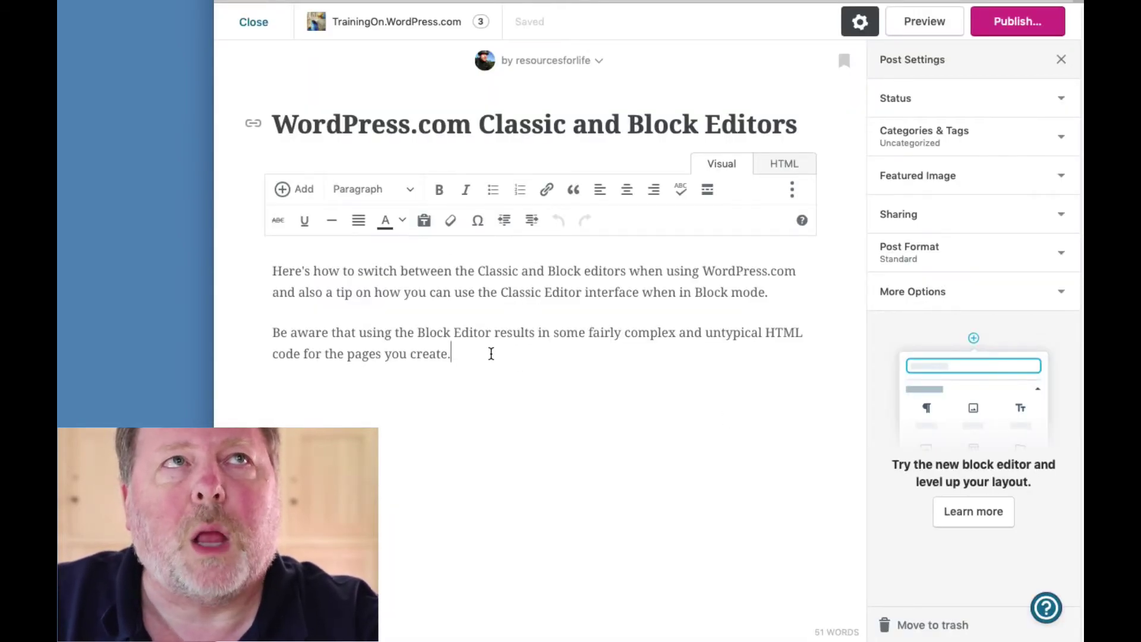
{"action": "left_click_drag", "start_coordinate": [453, 355], "coordinate": [267, 269]}
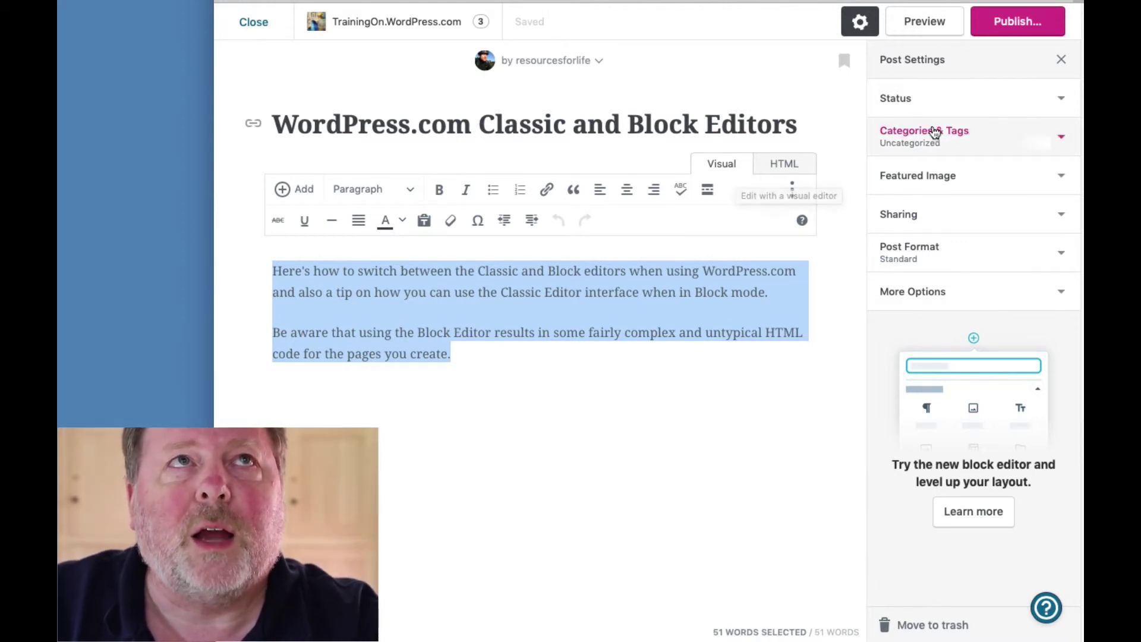
{"action": "left_click", "coordinate": [988, 96]}
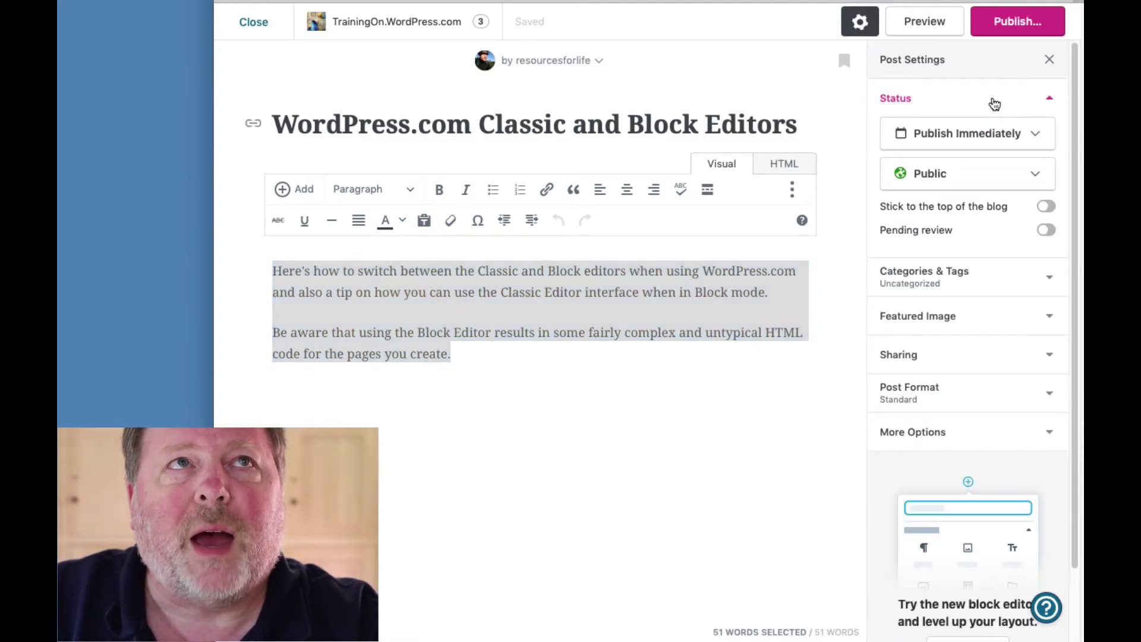
{"action": "left_click", "coordinate": [987, 98]}
{"action": "left_click", "coordinate": [950, 176]}
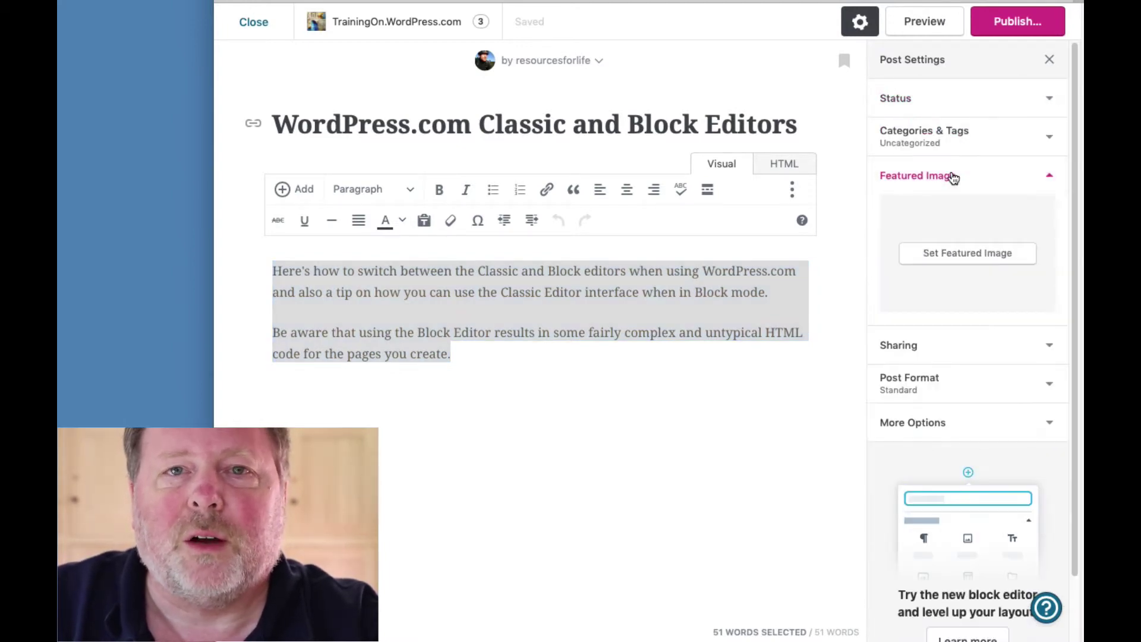
{"action": "left_click", "coordinate": [950, 176]}
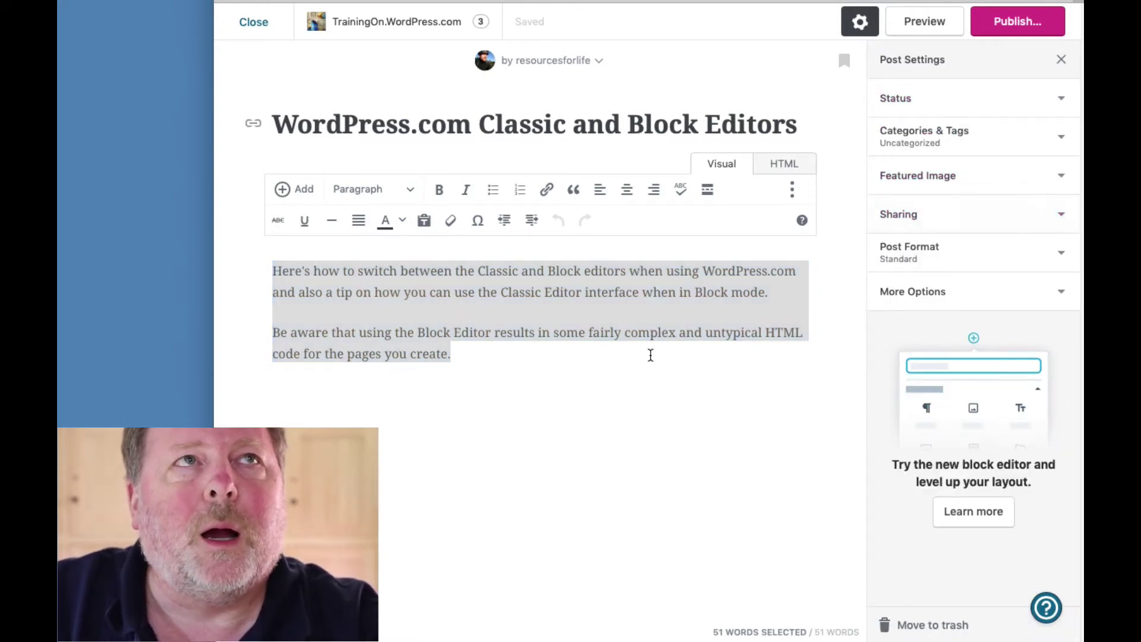
- Show the post body as HTML and highlight the block comment and opening paragraph tag before the first paragraph
{"action": "left_click", "coordinate": [546, 359]}
{"action": "left_click", "coordinate": [784, 166]}
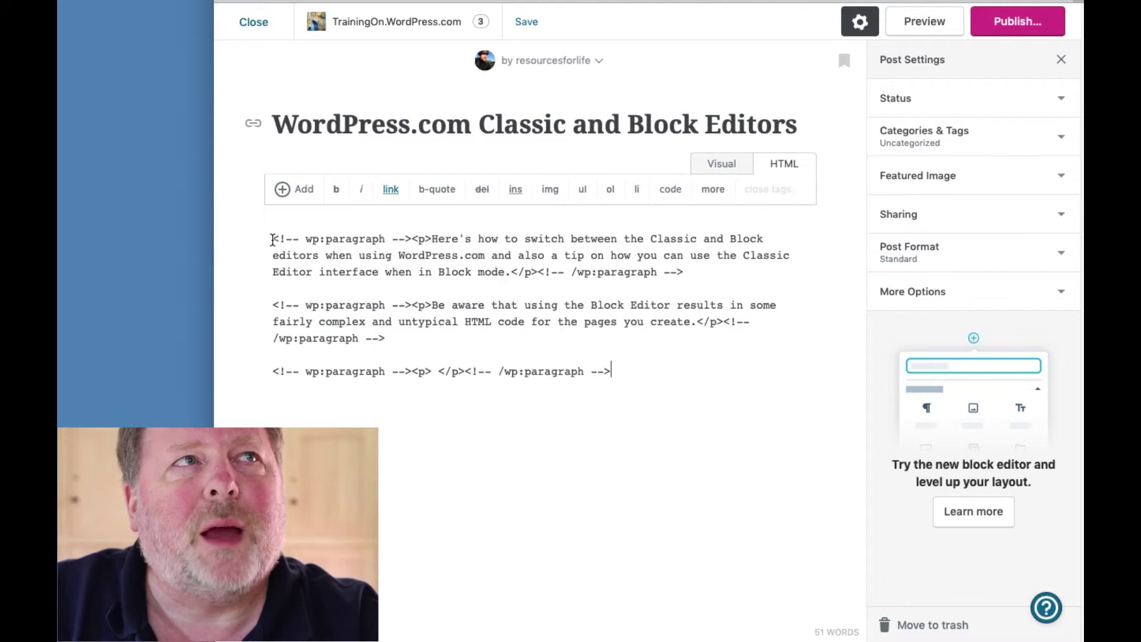
{"action": "left_click_drag", "start_coordinate": [275, 239], "coordinate": [432, 241]}
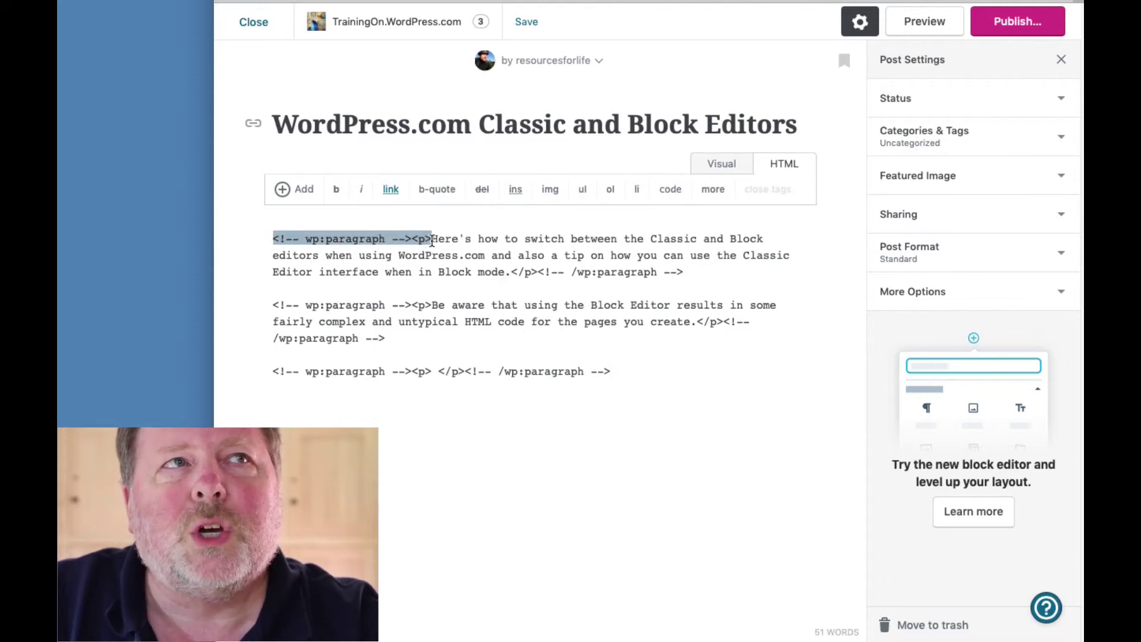
- Examine the second paragraph's opening block markup and the full code line of the empty paragraph block at the end
{"action": "left_click", "coordinate": [645, 371]}
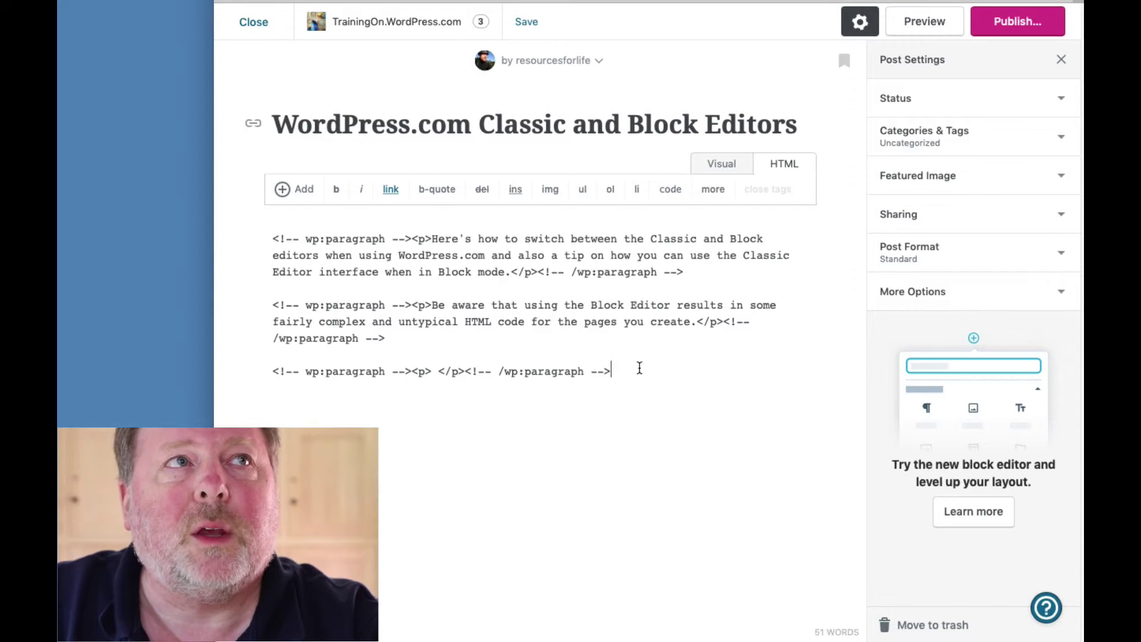
{"action": "left_click_drag", "start_coordinate": [632, 367], "coordinate": [256, 362]}
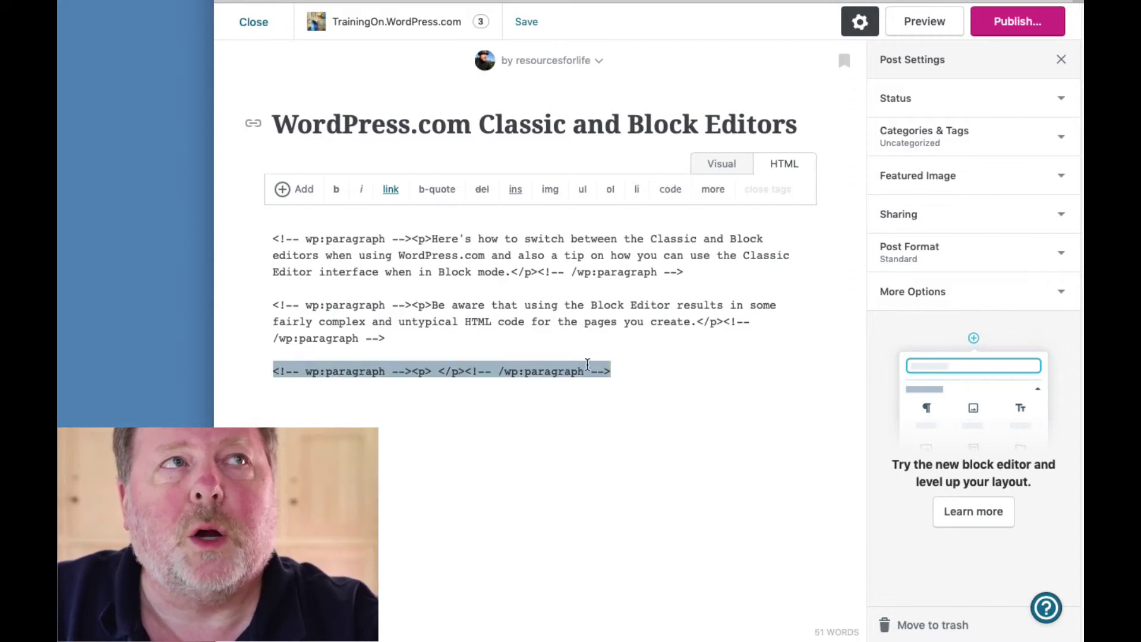
{"action": "left_click", "coordinate": [538, 357]}
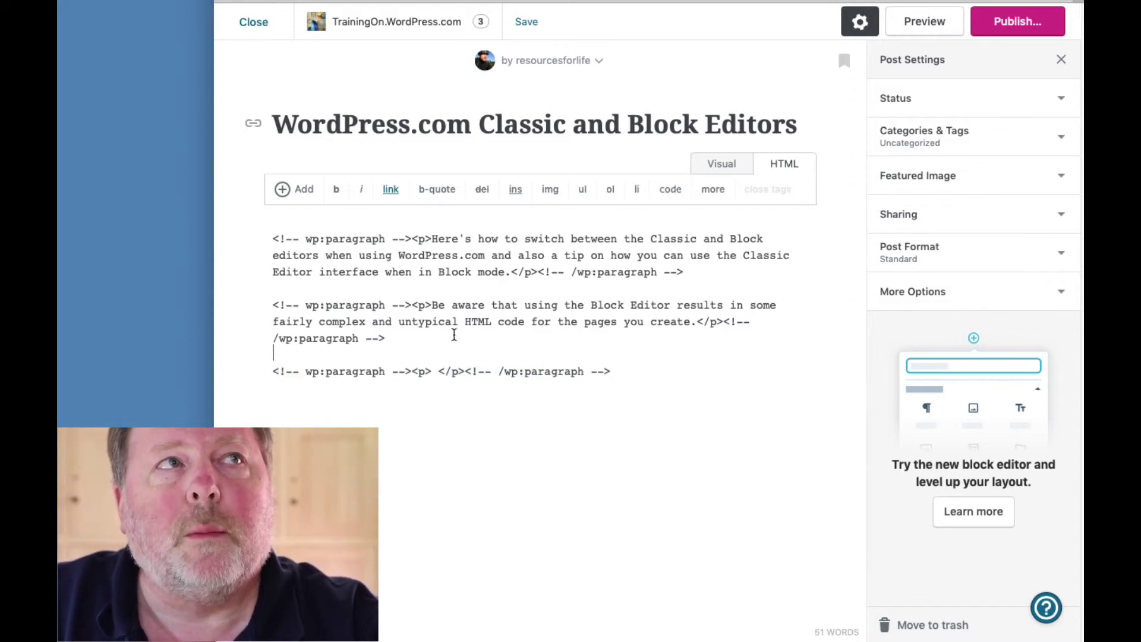
{"action": "left_click_drag", "start_coordinate": [431, 305], "coordinate": [269, 300]}
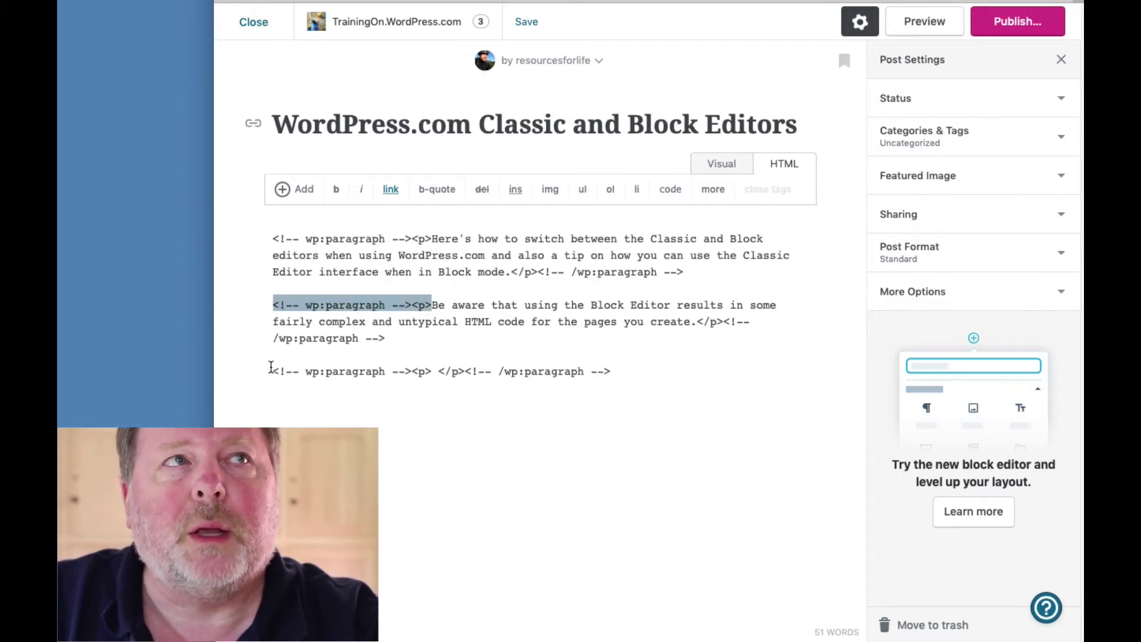
{"action": "left_click_drag", "start_coordinate": [271, 367], "coordinate": [621, 374]}
{"action": "left_click", "coordinate": [466, 356]}
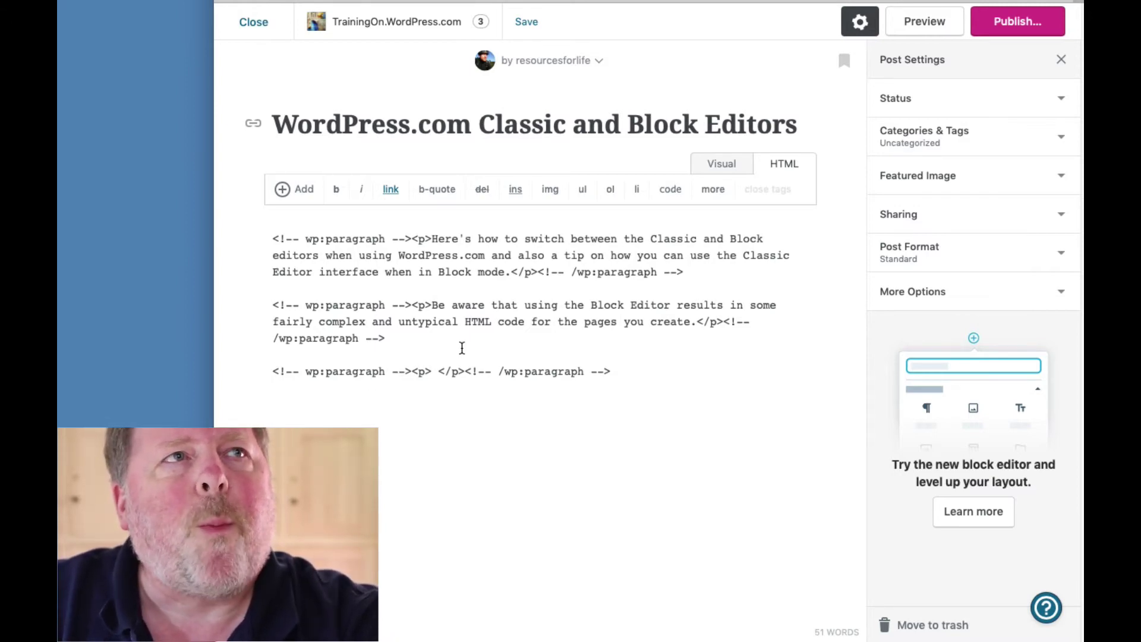
{"action": "left_click", "coordinate": [618, 364]}
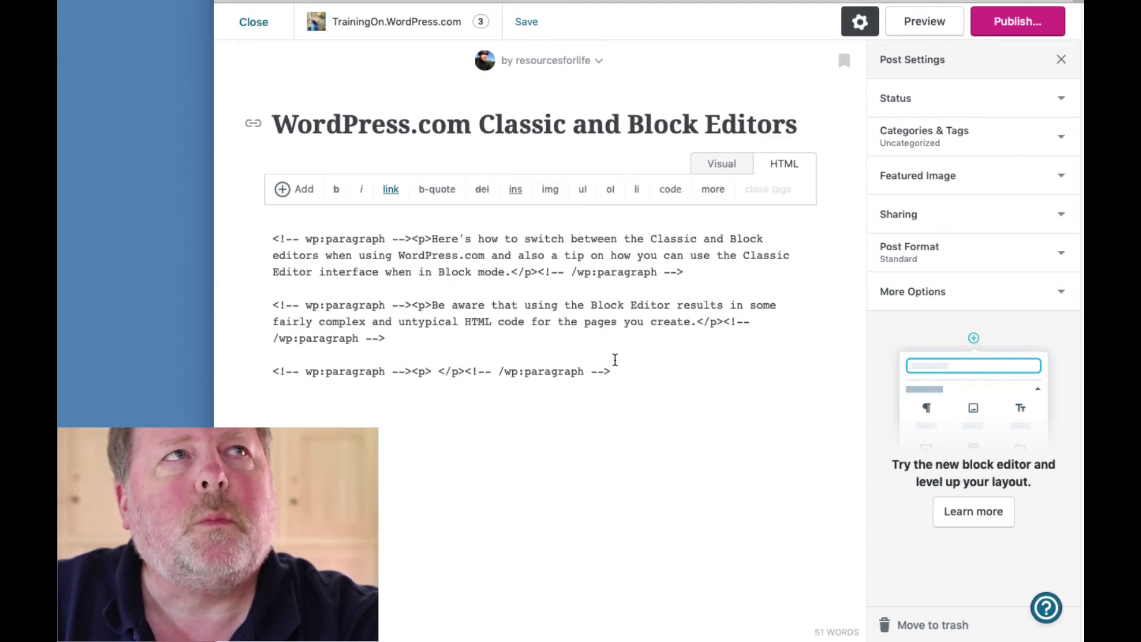